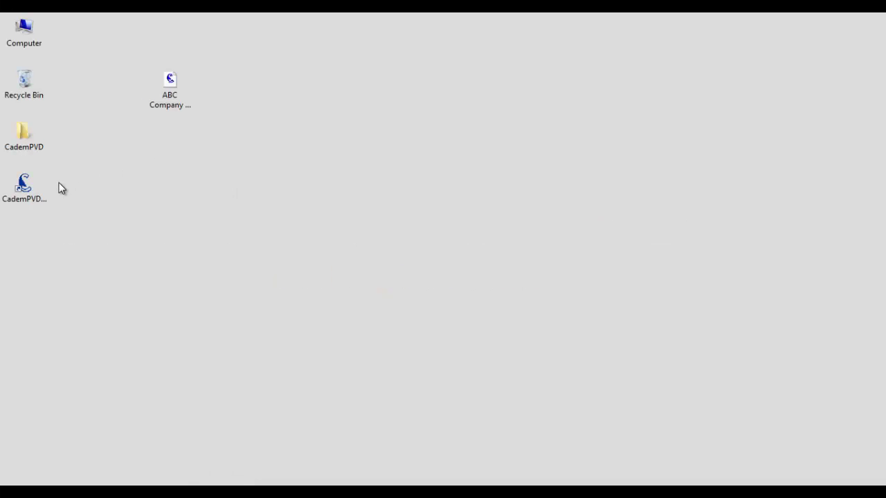
# - Launch CademPVD and open the recent ABC Company Ltd. project for the Vapi Site refrigeration plant
pyautogui.doubleClick(24, 188)
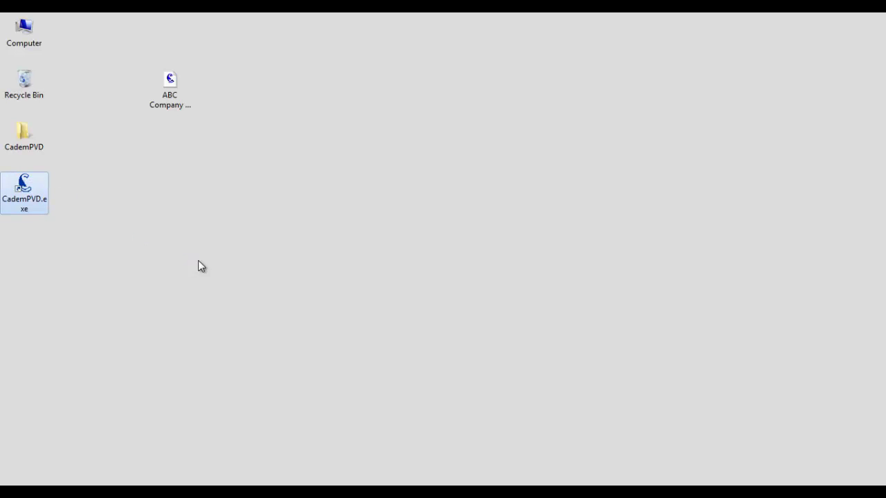
pyautogui.click(426, 335)
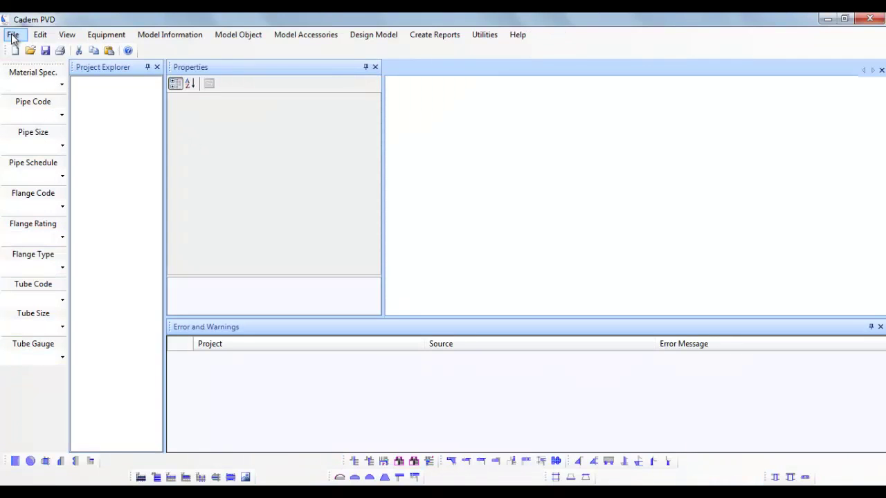
pyautogui.click(13, 35)
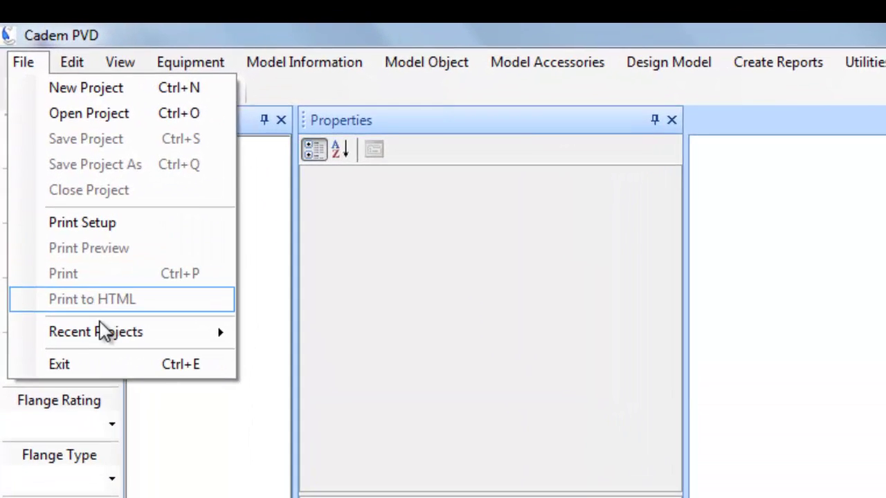
pyautogui.moveTo(102, 329)
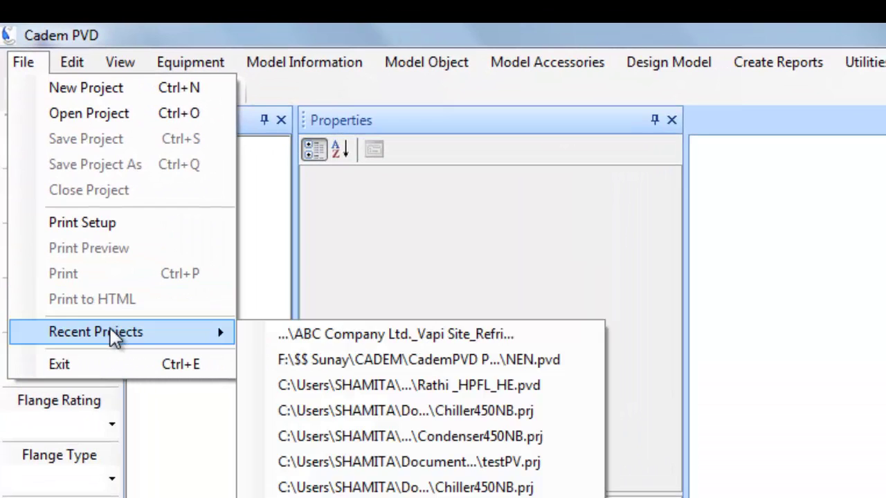
pyautogui.click(377, 333)
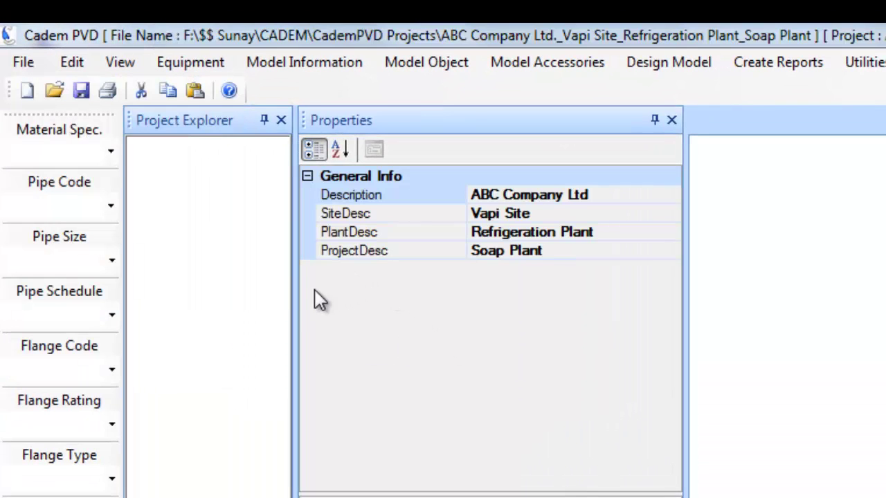
# - Widen the project tree and set the Main vessel material specification to 516GR70
pyautogui.moveTo(296, 300); pyautogui.dragTo(372, 301)
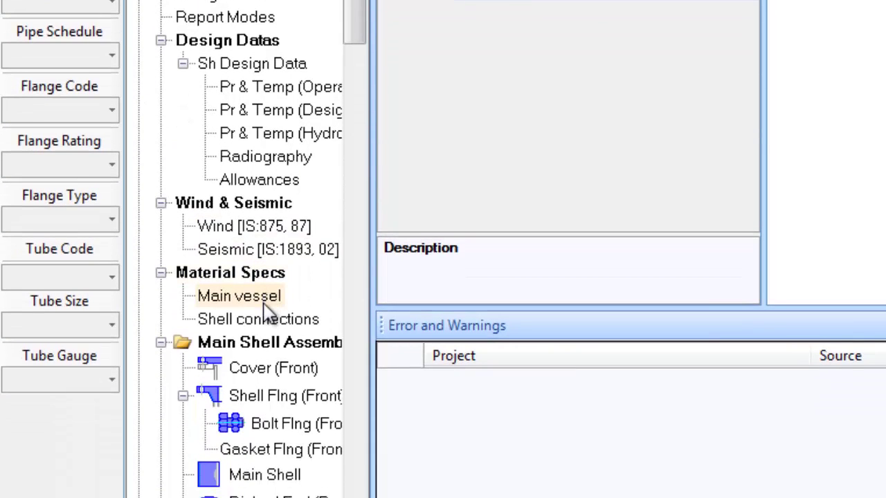
pyautogui.click(263, 303)
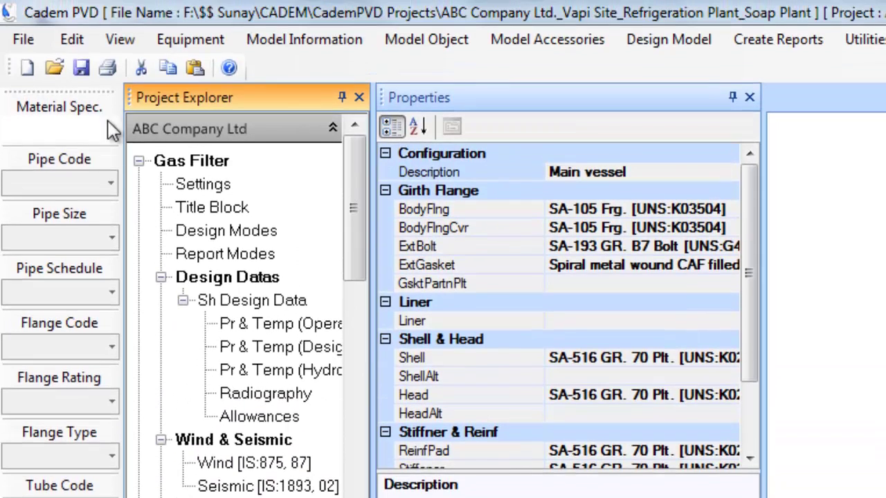
pyautogui.click(111, 128)
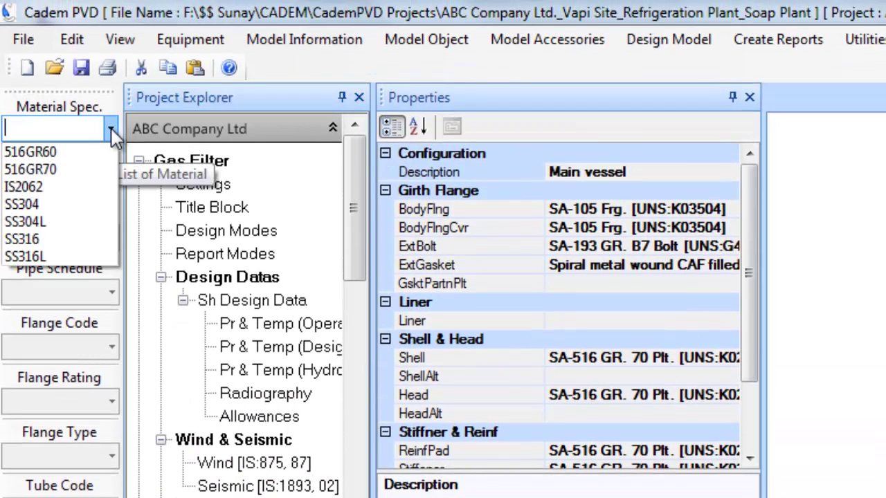
pyautogui.click(93, 174)
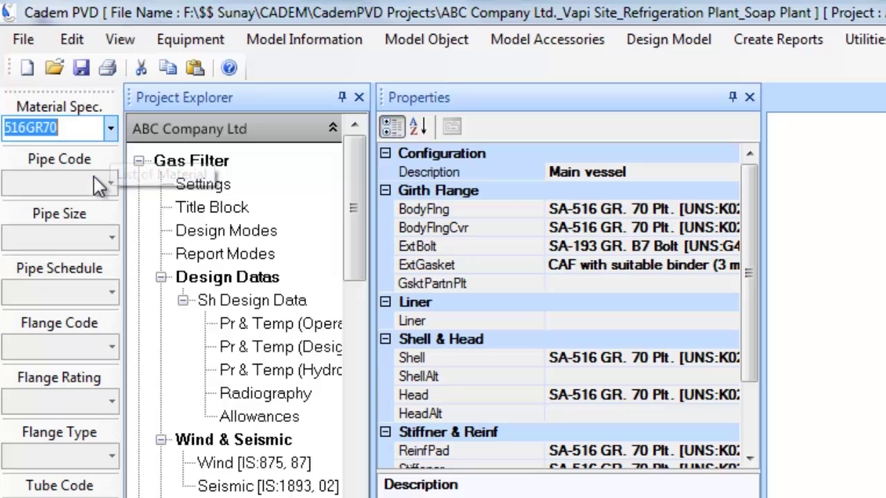
pyautogui.click(109, 133)
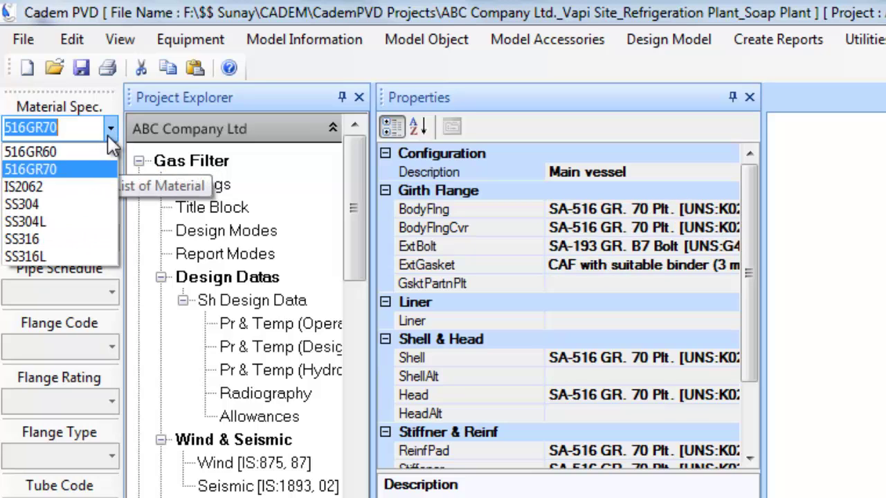
pyautogui.click(85, 169)
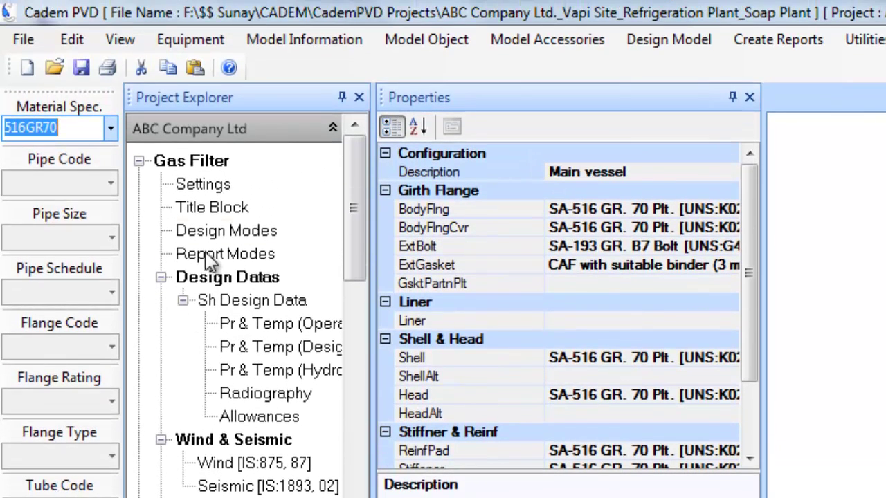
# - Look up the Gas Filter's shell inside diameter and the pipe codes available for it
pyautogui.click(205, 163)
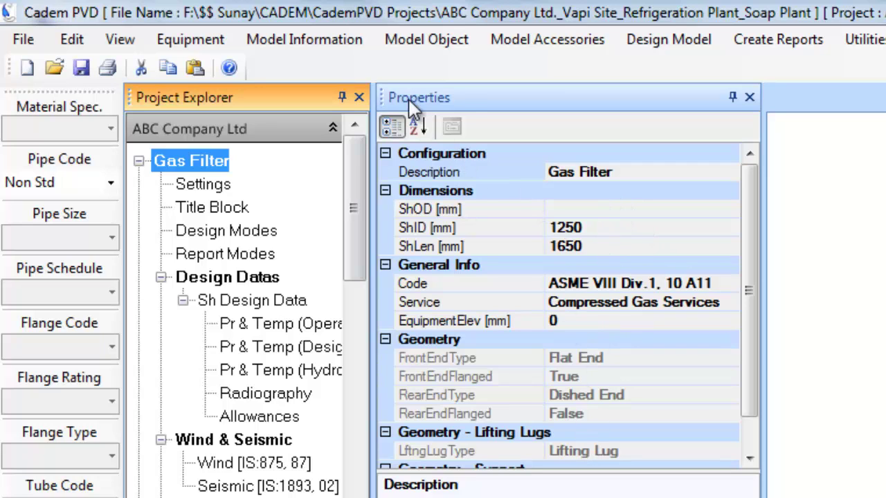
pyautogui.click(597, 226)
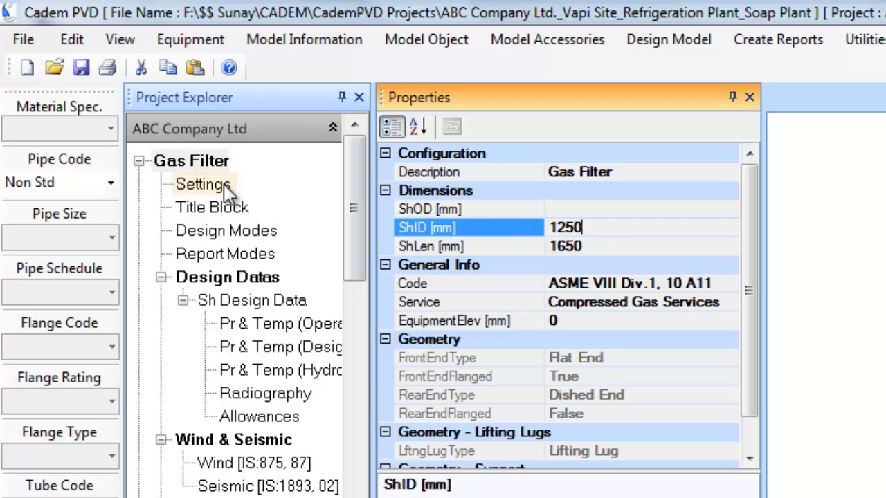
pyautogui.click(111, 184)
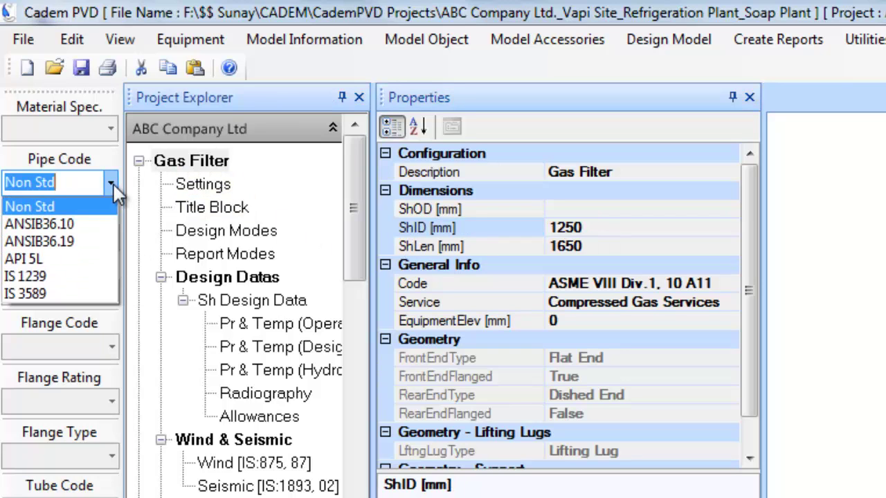
pyautogui.click(113, 182)
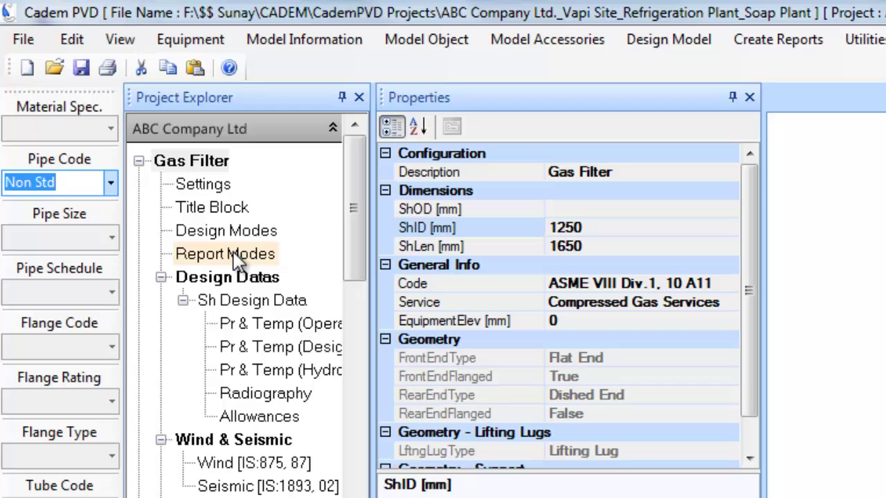
# - Show the ABC Company Ltd project's general information and collapse the LPG Storage Tank branch of the tree
pyautogui.click(191, 98)
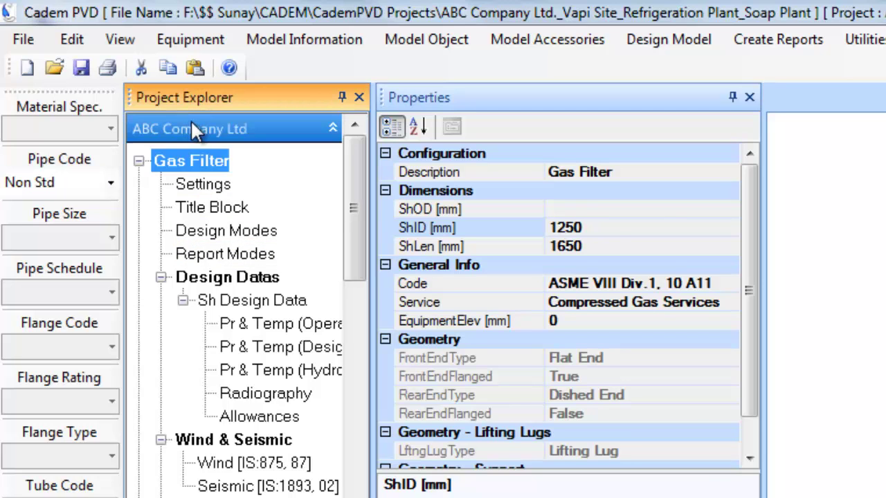
pyautogui.click(192, 125)
pyautogui.click(195, 130)
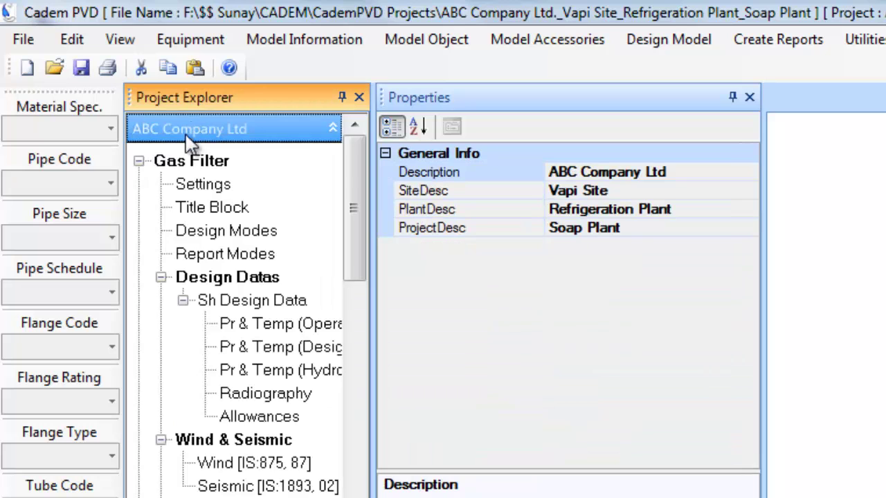
pyautogui.click(139, 160)
pyautogui.click(139, 184)
pyautogui.click(139, 160)
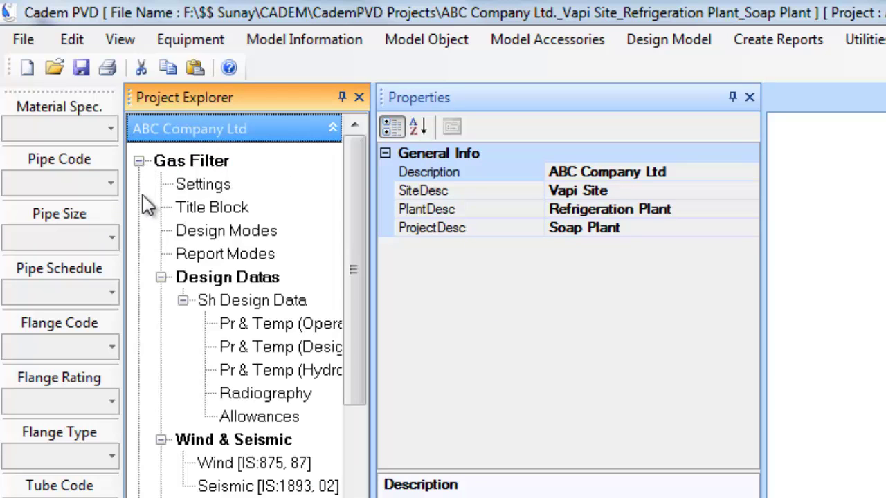
# - Examine the Gas Filter's place in the project's equipment list and the design commands available for it
pyautogui.moveTo(348, 207); pyautogui.dragTo(353, 168)
pyautogui.click(165, 164)
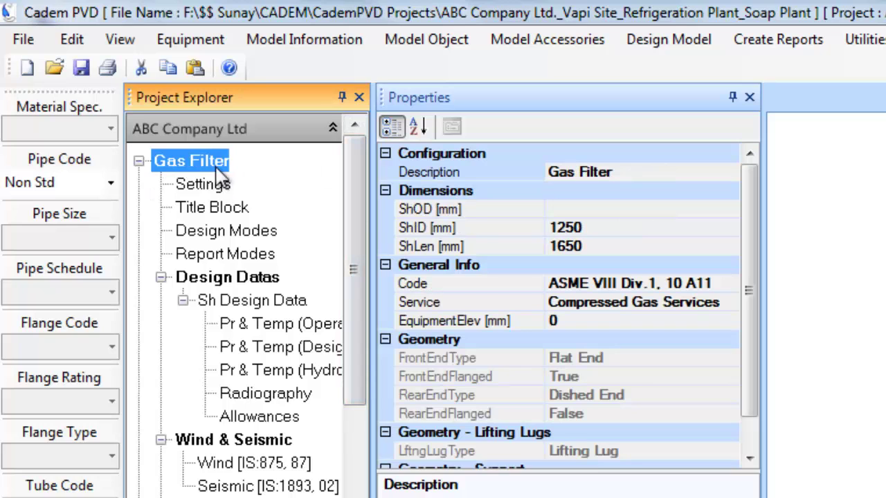
pyautogui.click(138, 161)
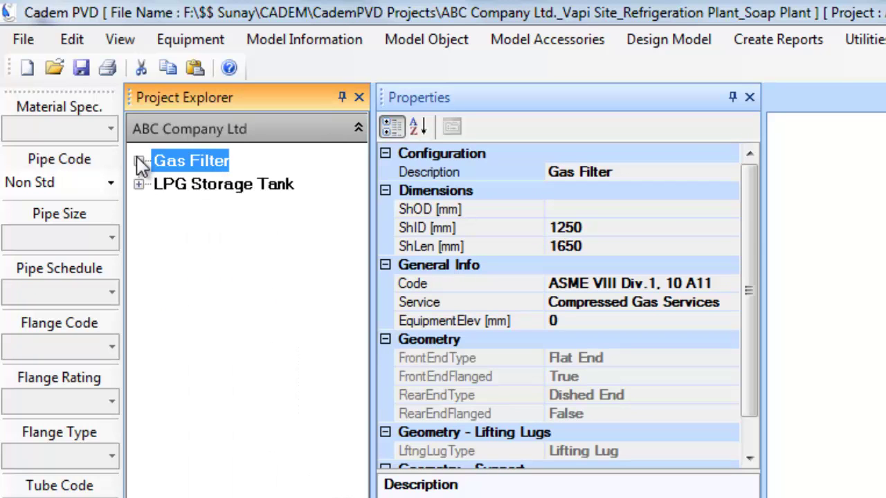
pyautogui.click(139, 162)
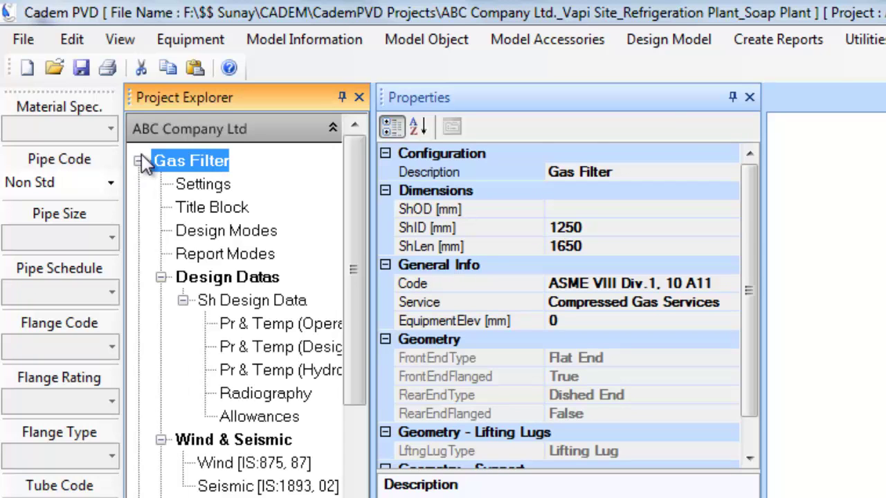
pyautogui.click(696, 40)
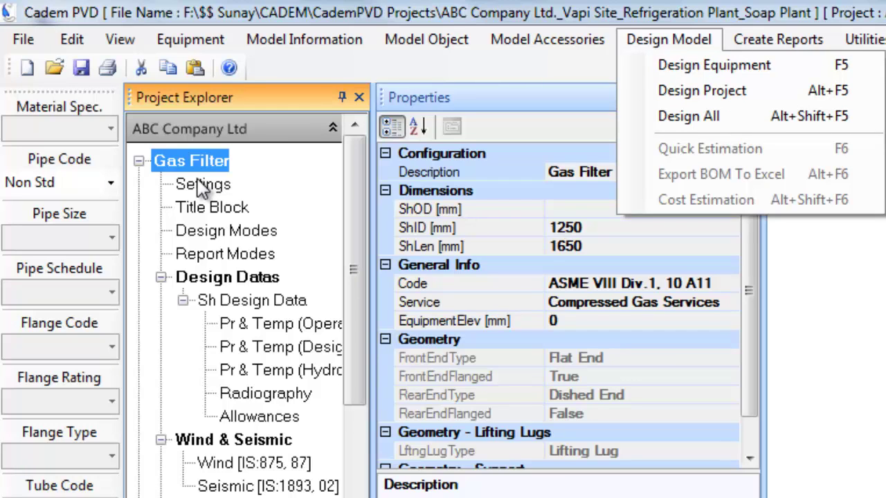
pyautogui.click(469, 117)
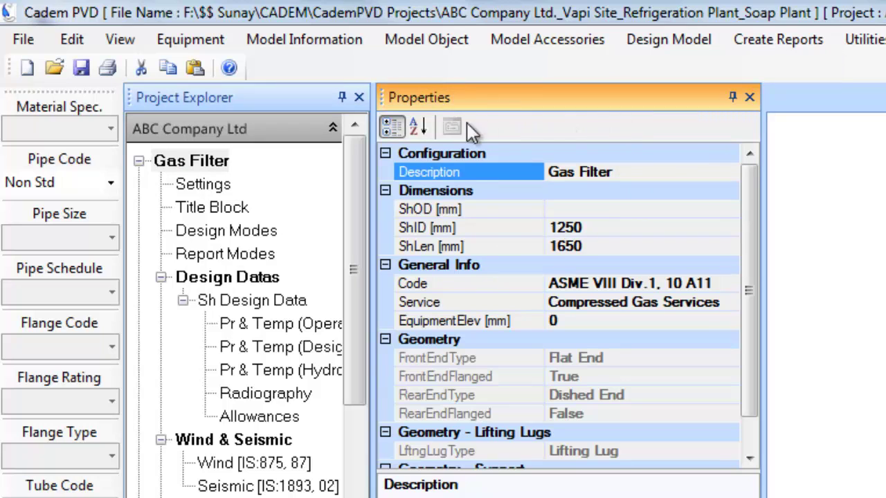
# - Check the properties of Cover (Front) and the Gas Filter's shell dimensions, and run Design Equipment on the Gas Filter
pyautogui.click(325, 323)
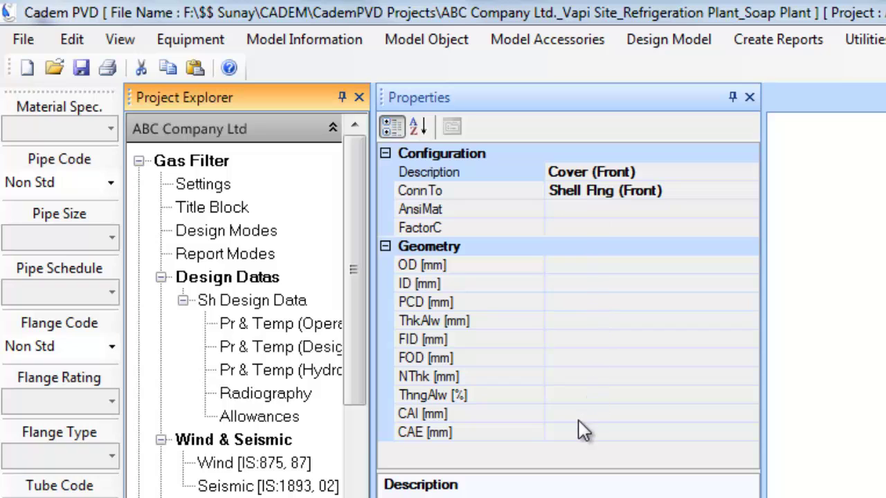
pyautogui.click(201, 163)
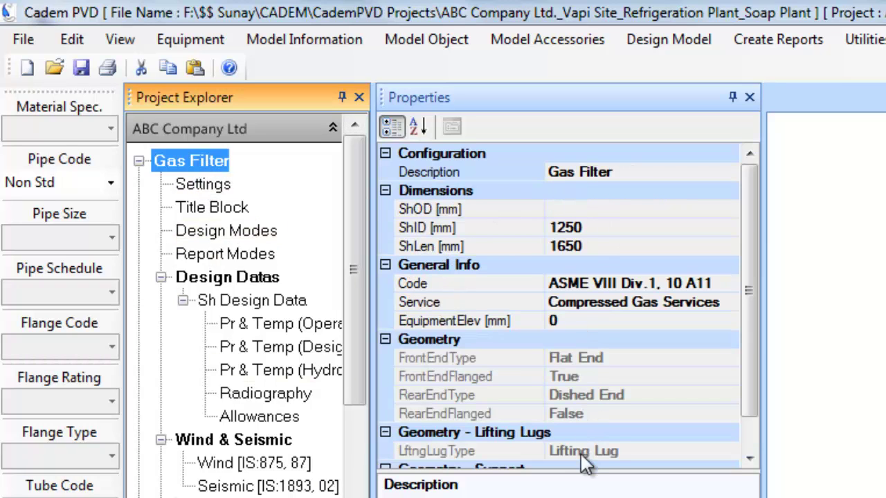
pyautogui.click(595, 229)
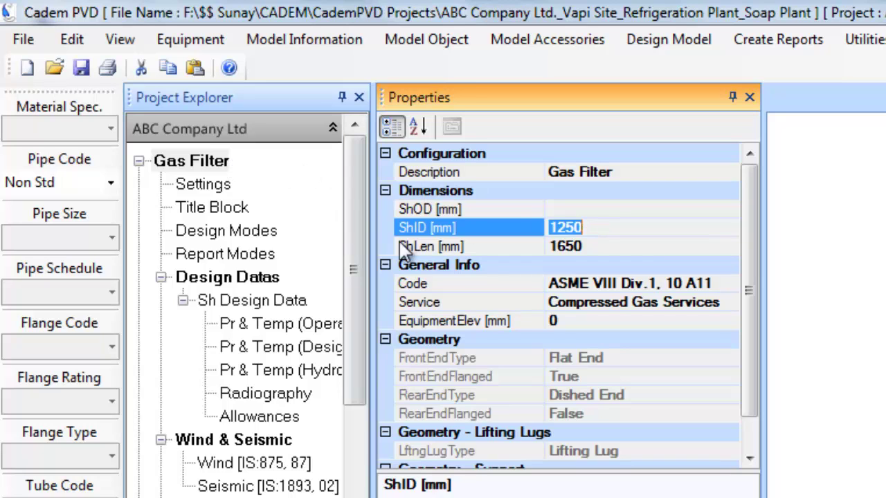
pyautogui.click(587, 247)
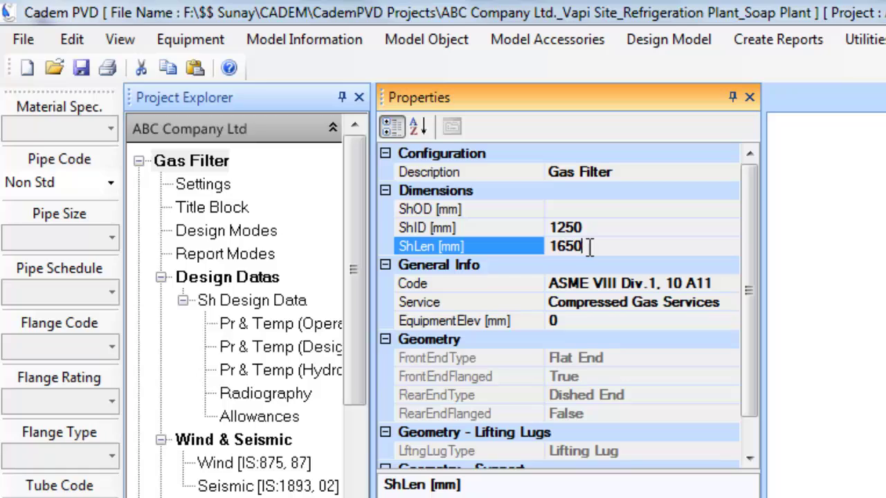
pyautogui.click(700, 41)
pyautogui.click(553, 58)
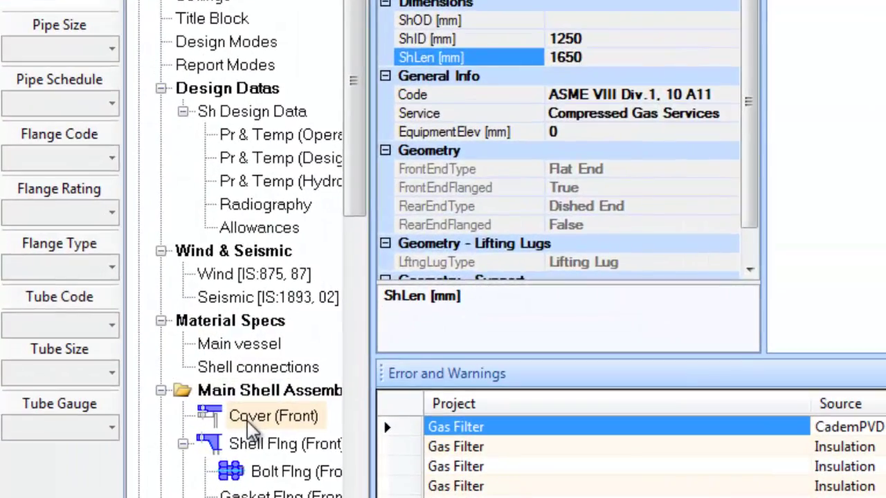
# - Create the code report for Cover (Front) in the Main Shell Assembly
pyautogui.click(232, 401)
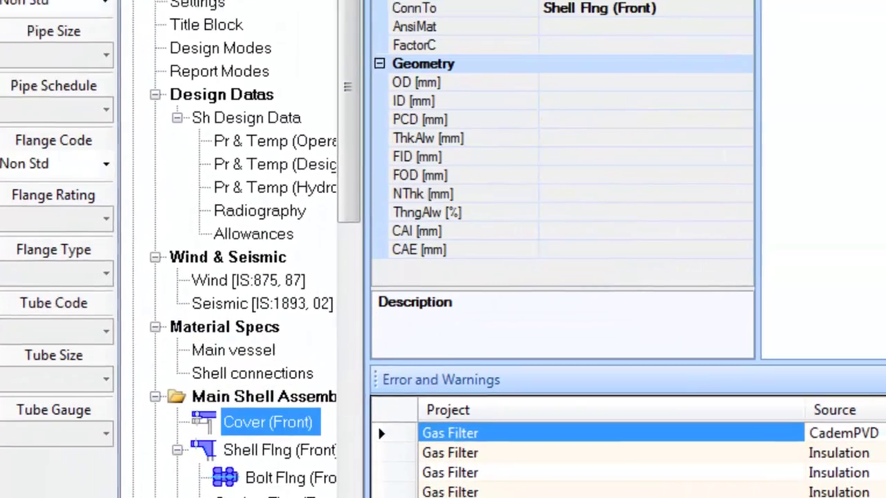
pyautogui.click(609, 42)
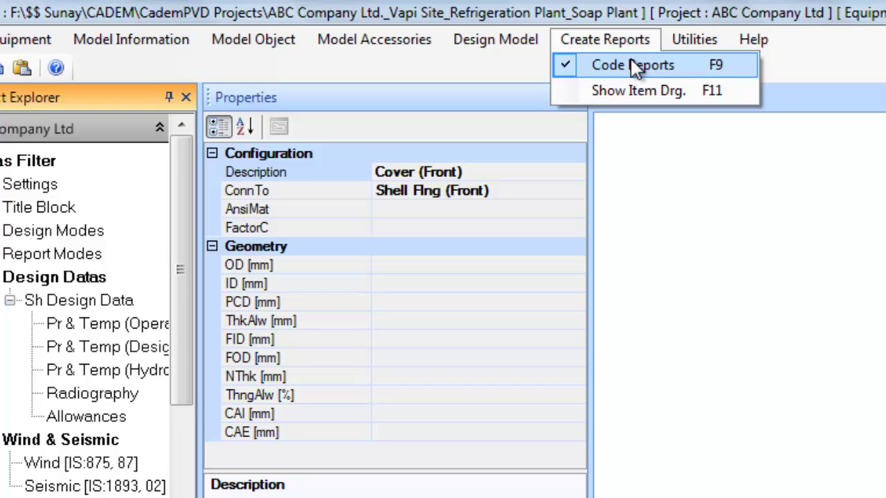
pyautogui.click(631, 63)
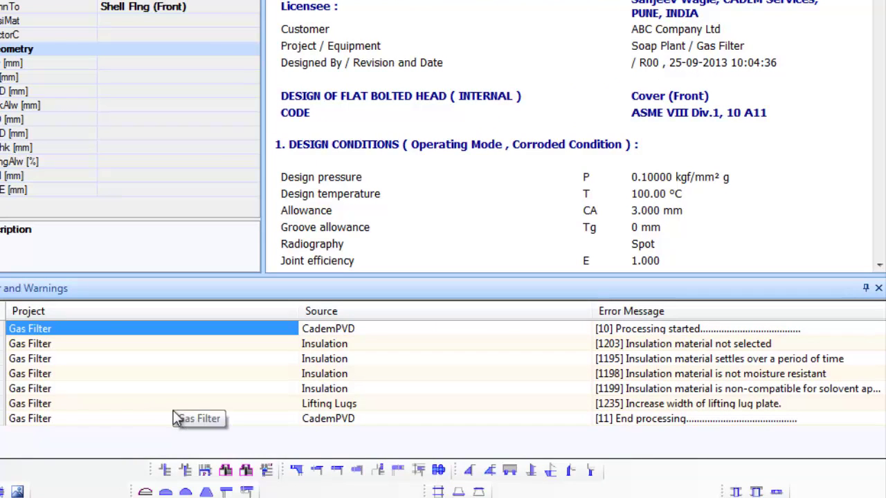
# - Go through the insulation errors and warnings from the Gas Filter design, checking each one's project, source and message
pyautogui.click(341, 390)
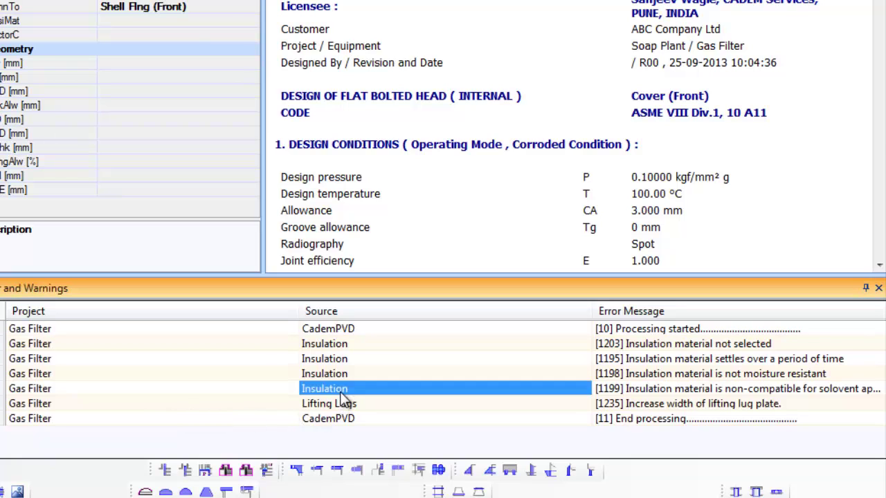
pyautogui.click(619, 389)
pyautogui.click(610, 370)
pyautogui.click(612, 359)
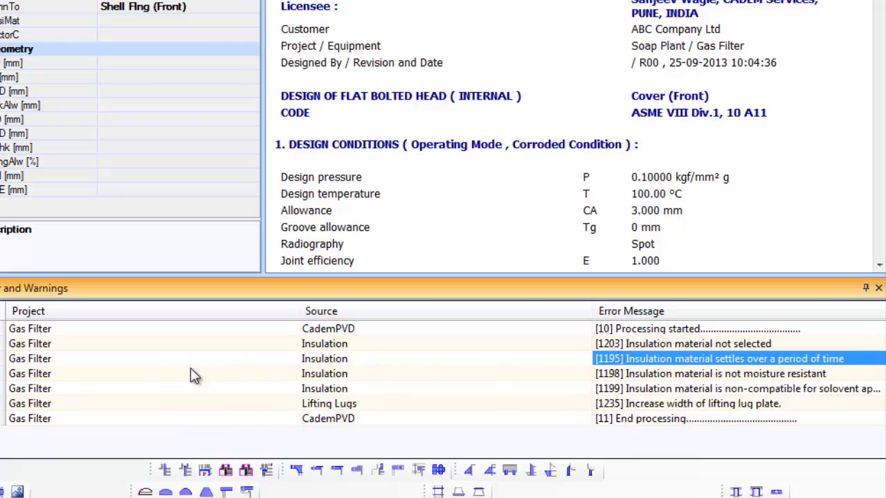
pyautogui.click(21, 360)
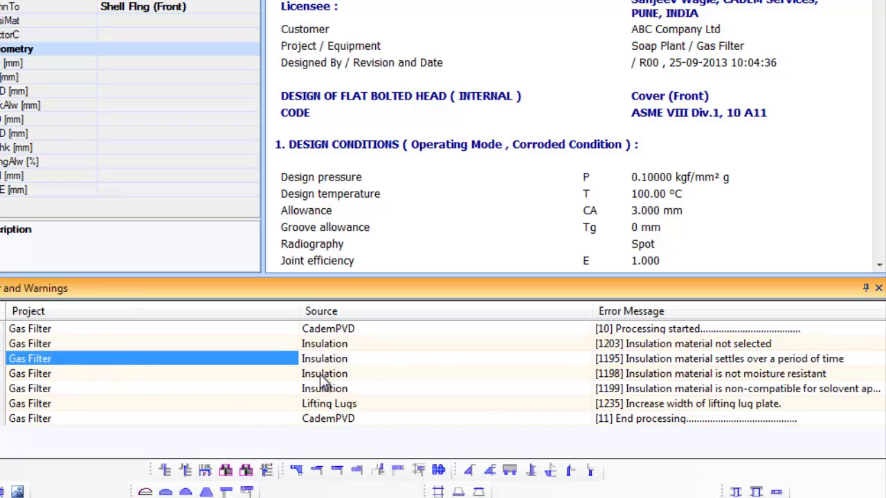
pyautogui.click(320, 374)
pyautogui.click(607, 375)
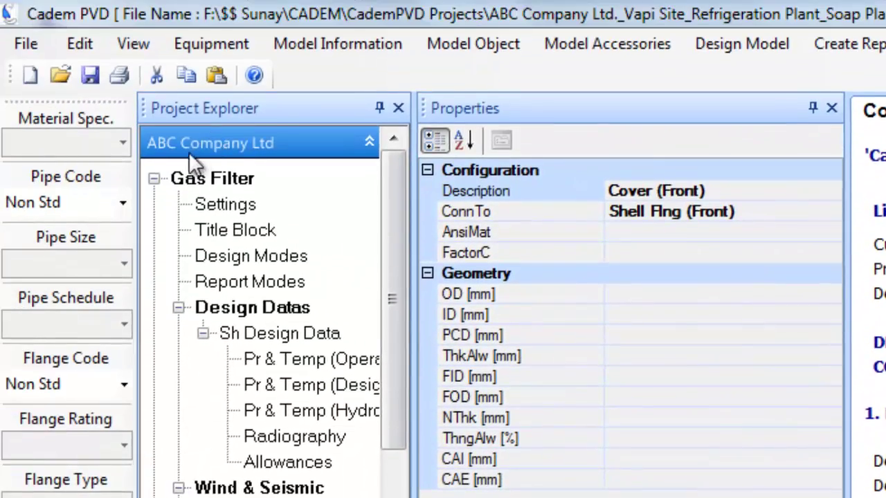
# - Examine the equipment listed under ABC Company Ltd, the project's general information and the design commands available for it
pyautogui.click(153, 178)
pyautogui.click(154, 204)
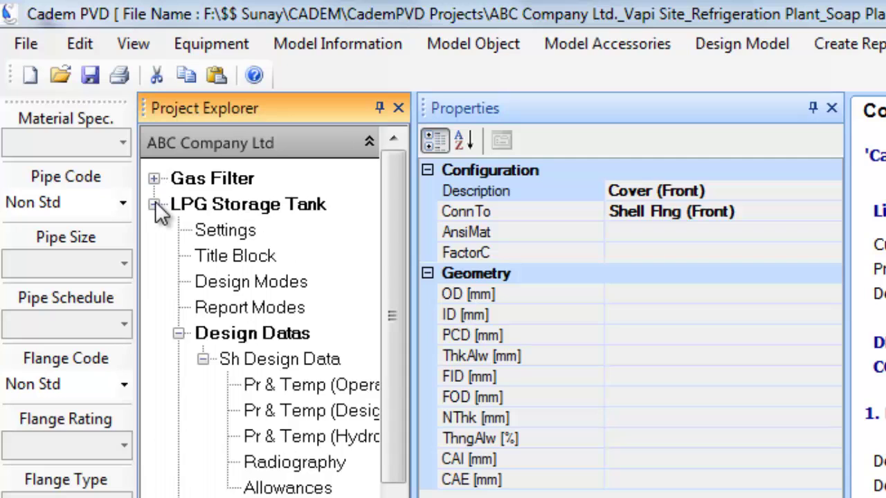
pyautogui.click(153, 178)
pyautogui.click(207, 140)
pyautogui.click(207, 141)
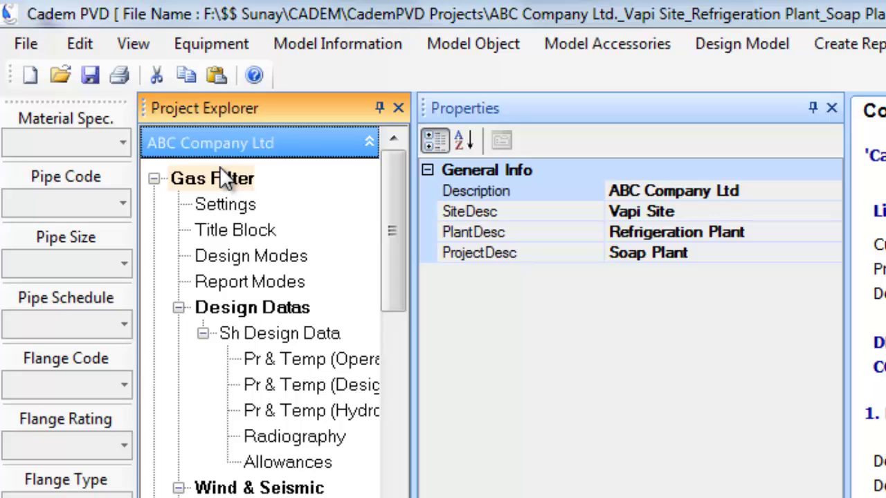
pyautogui.click(188, 144)
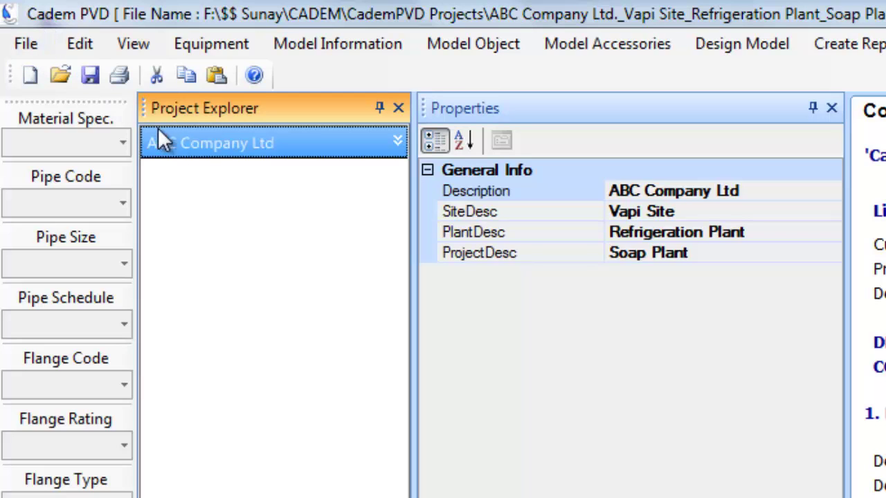
pyautogui.click(203, 151)
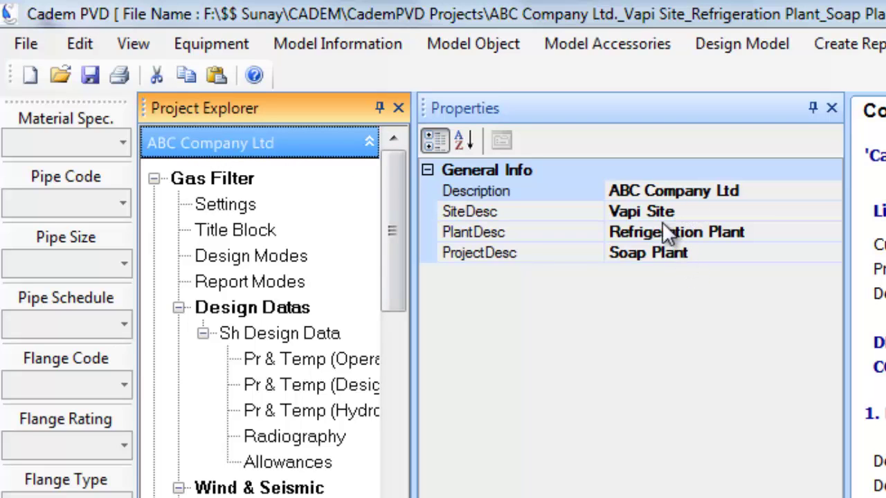
pyautogui.click(195, 181)
pyautogui.click(254, 142)
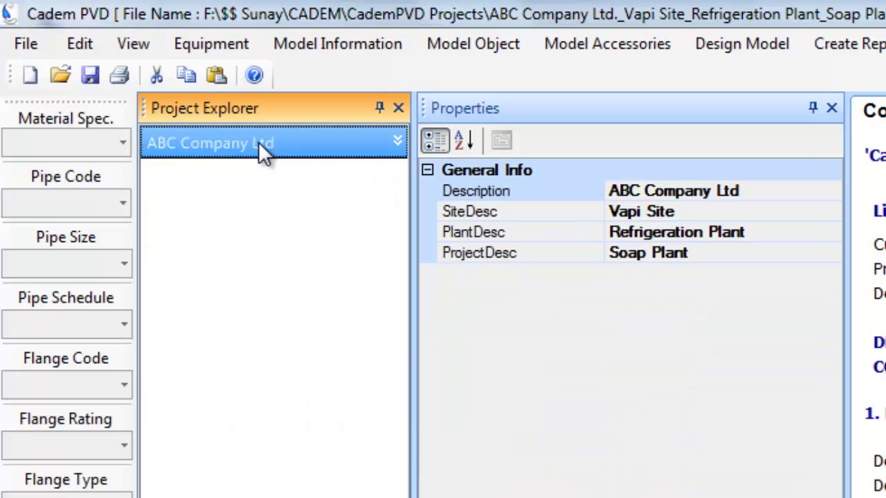
pyautogui.click(335, 148)
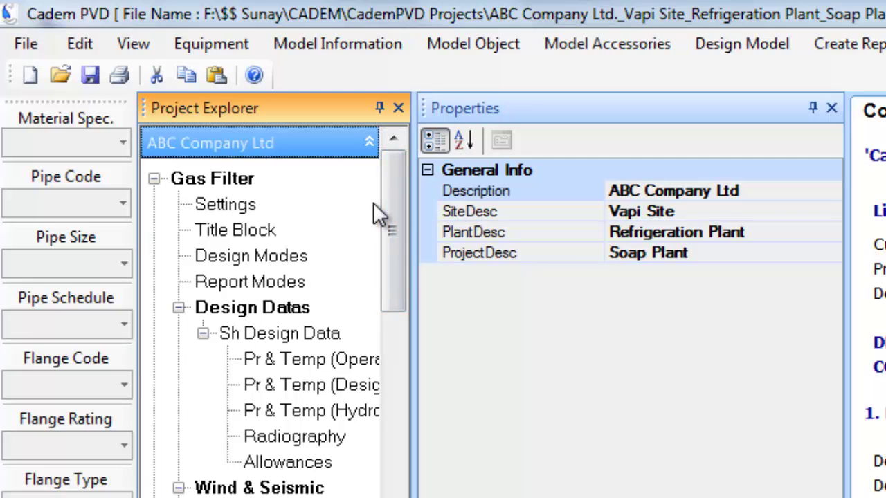
pyautogui.click(771, 43)
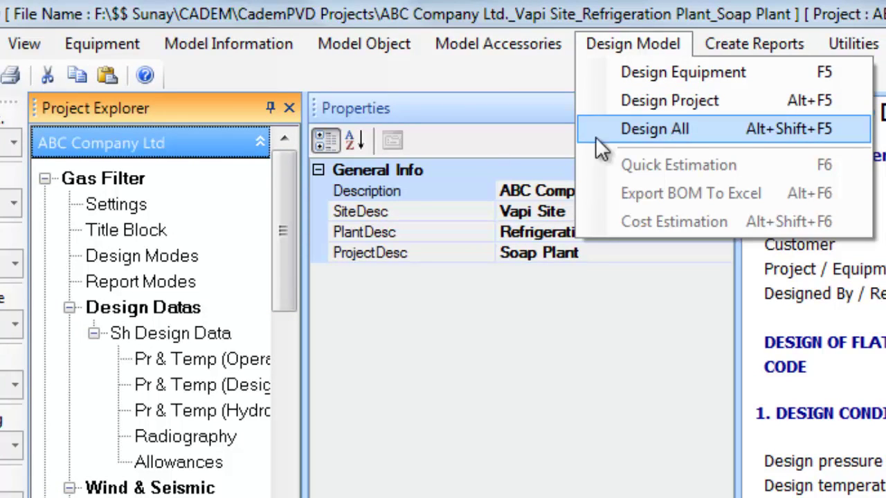
pyautogui.click(228, 278)
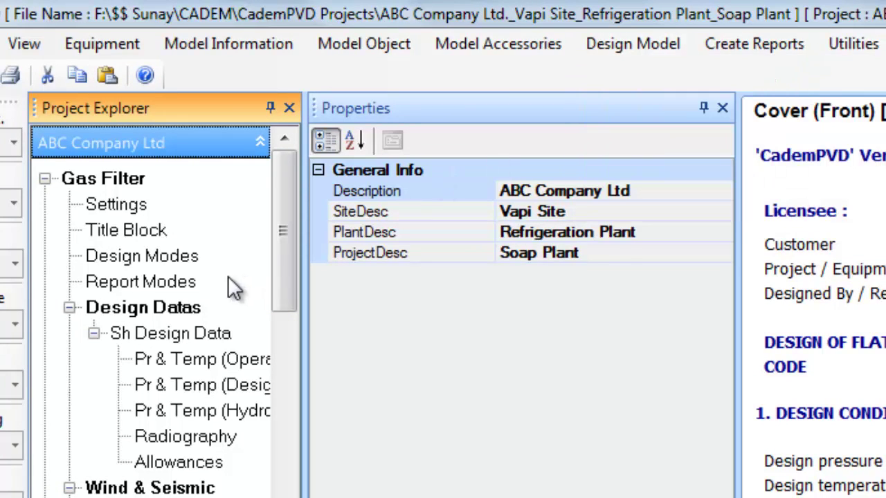
# - Collapse Gas Filter and LPG Storage Tank, and add two new projects below ABC Company Ltd
pyautogui.click(46, 178)
pyautogui.click(45, 204)
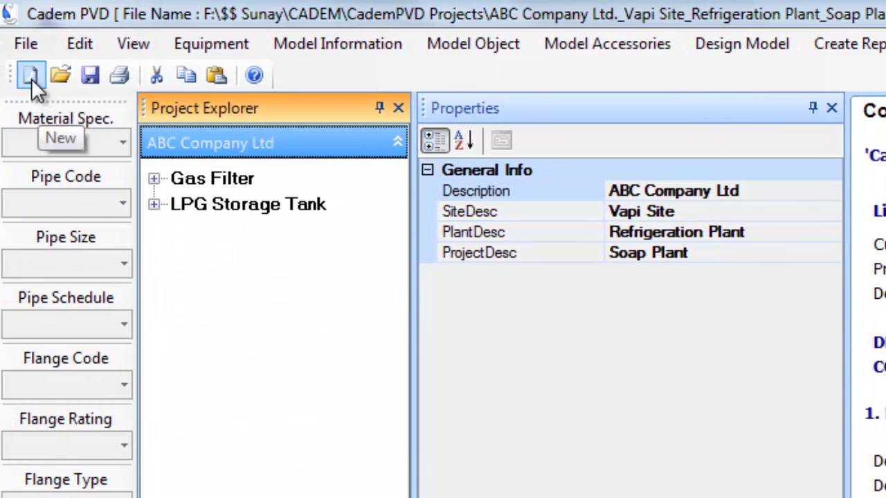
pyautogui.click(31, 74)
pyautogui.click(31, 75)
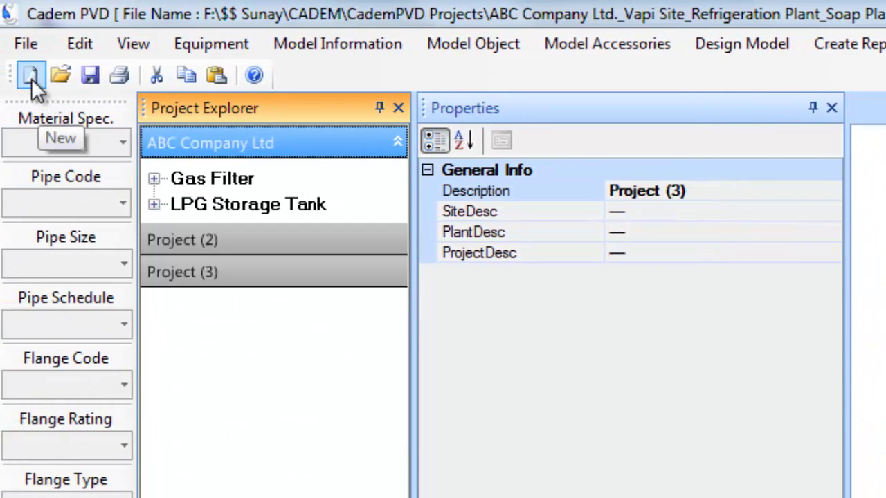
pyautogui.click(221, 246)
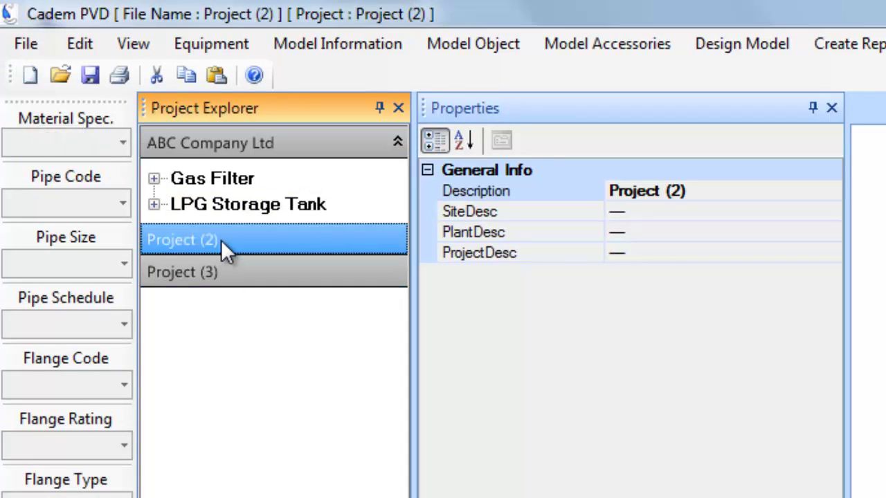
pyautogui.click(215, 268)
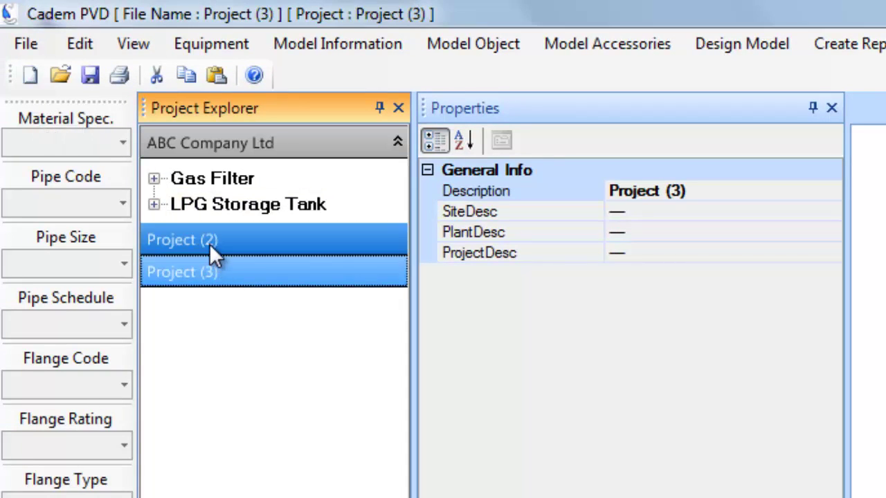
# - Change the description of Project (2) to Customer
pyautogui.click(211, 246)
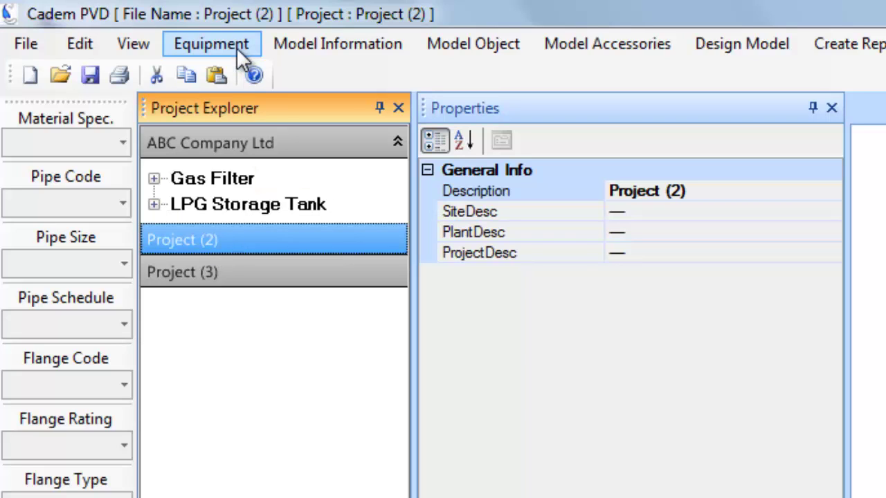
pyautogui.click(706, 191)
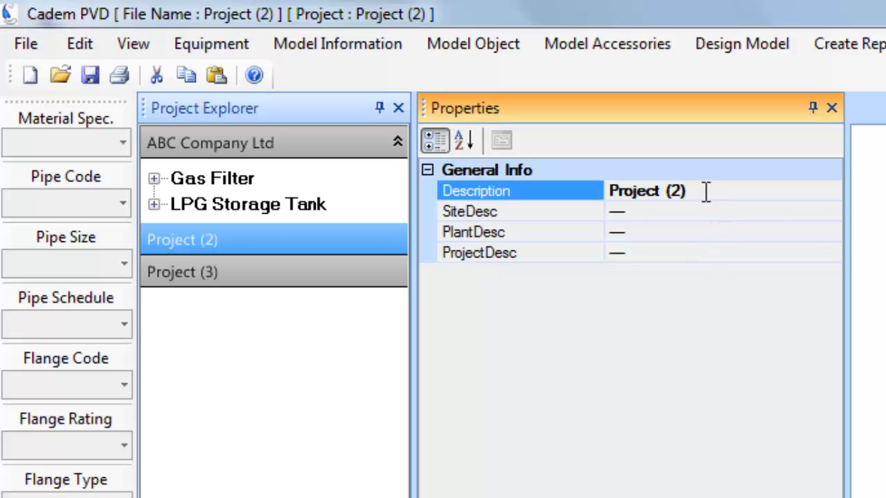
pyautogui.moveTo(706, 192); pyautogui.dragTo(610, 192)
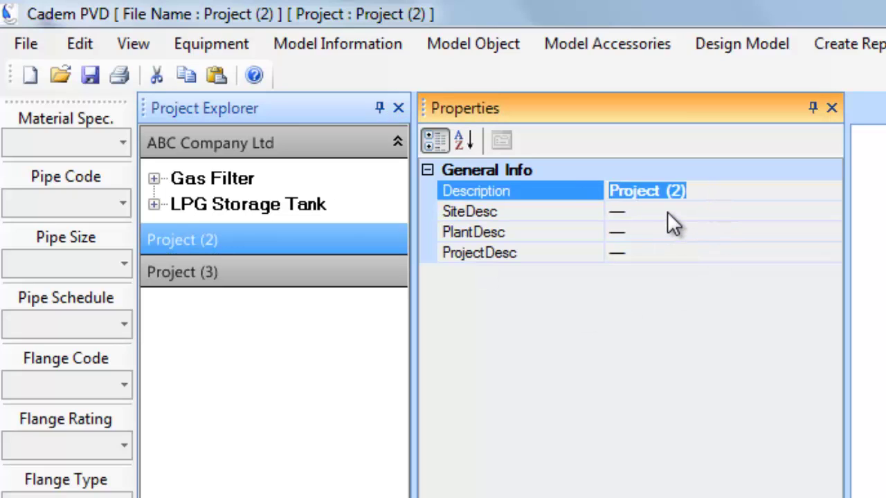
pyautogui.write('Customer')
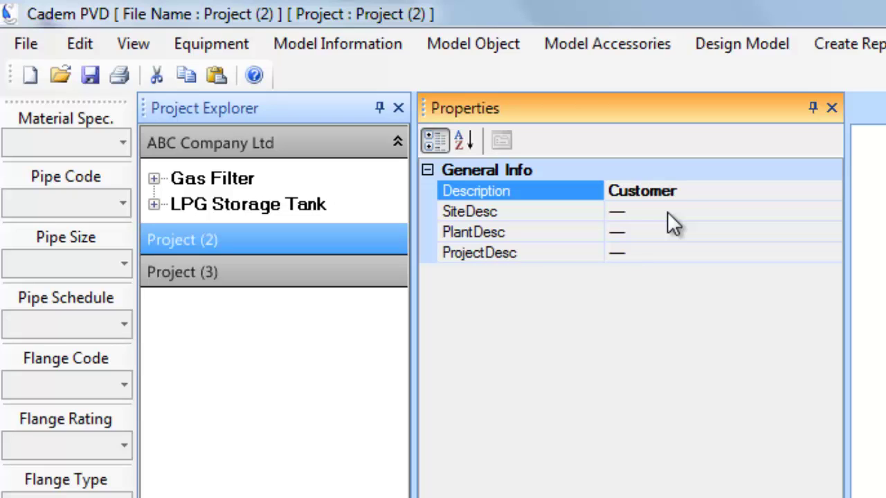
pyautogui.click(667, 211)
pyautogui.moveTo(667, 211); pyautogui.dragTo(553, 215)
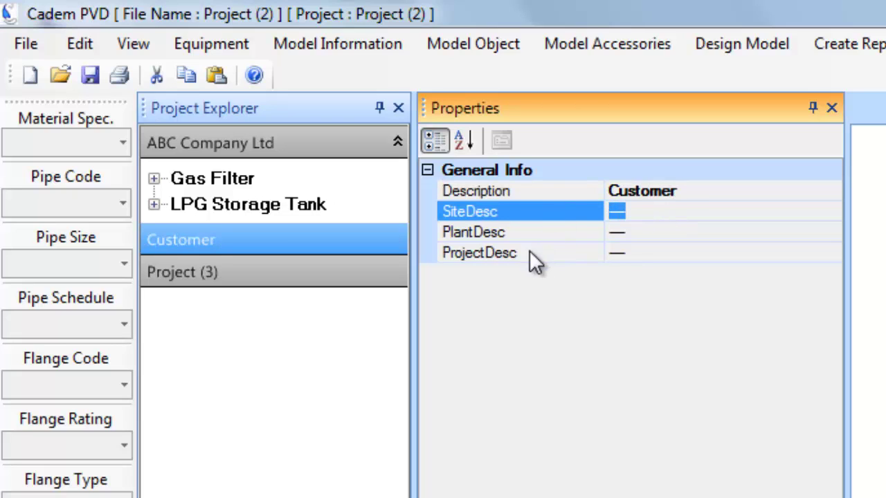
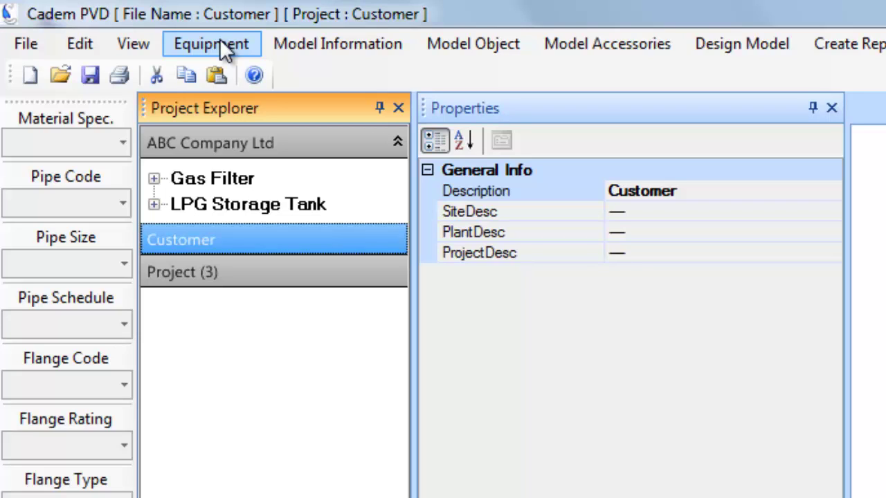
# - Add a heat exchanger with the default configuration to the Customer project and expand the project's equipment list
pyautogui.click(211, 43)
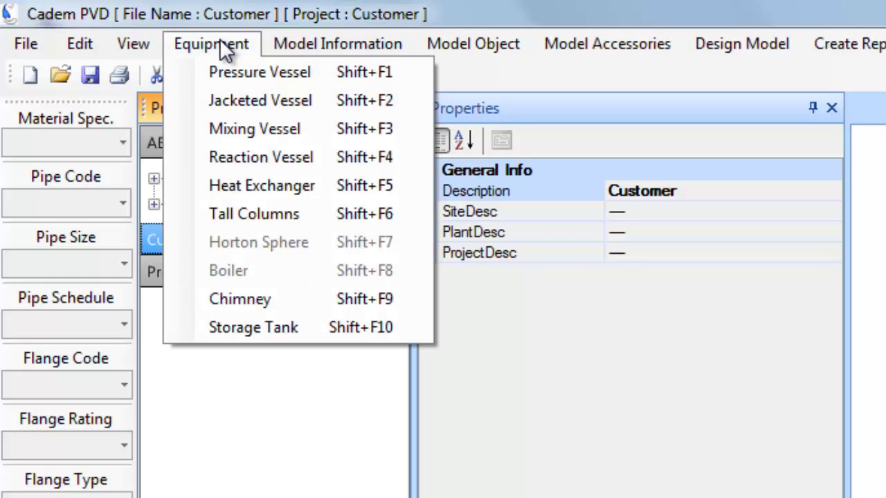
pyautogui.click(703, 277)
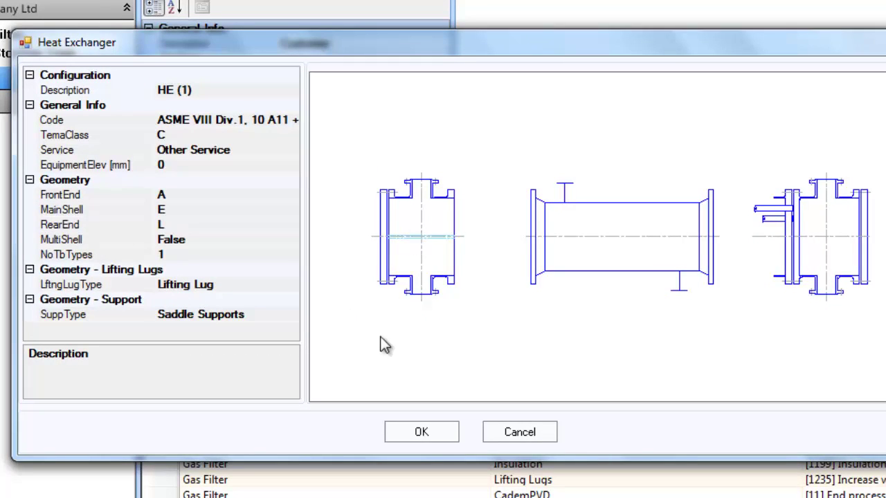
pyautogui.click(421, 432)
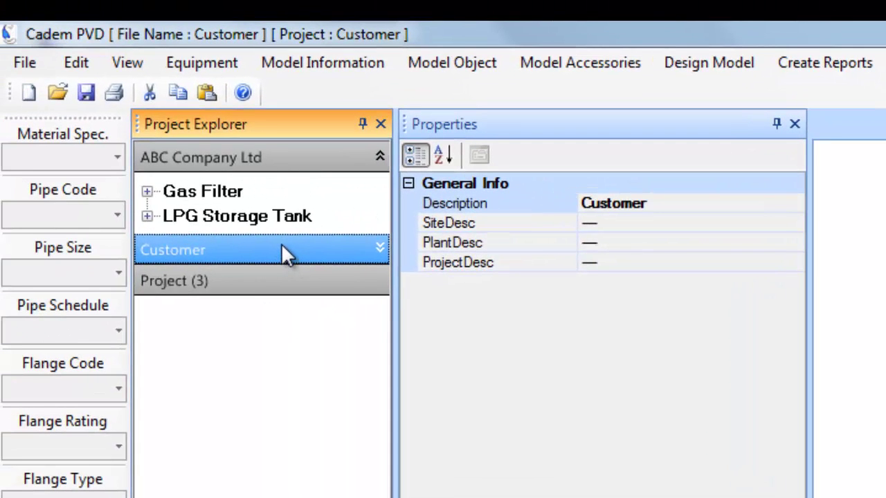
pyautogui.click(281, 246)
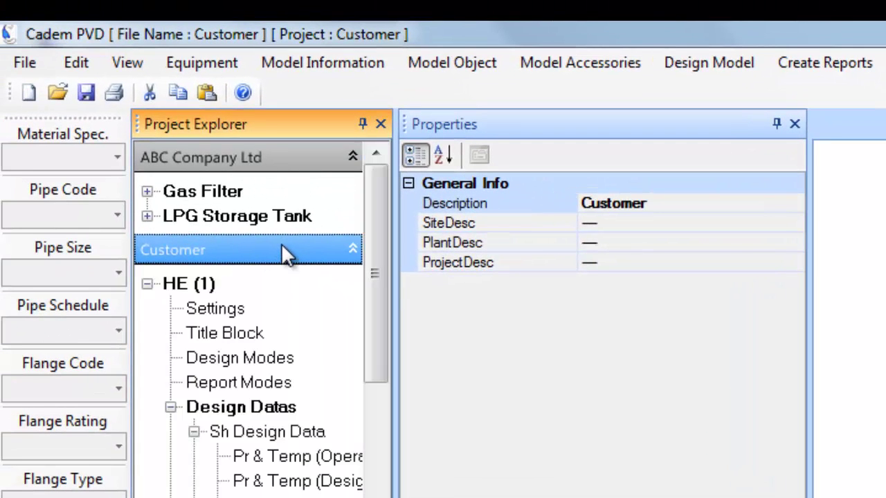
# - Examine the design modes of HE (1) and its full set of dimension and bundle properties
pyautogui.click(178, 291)
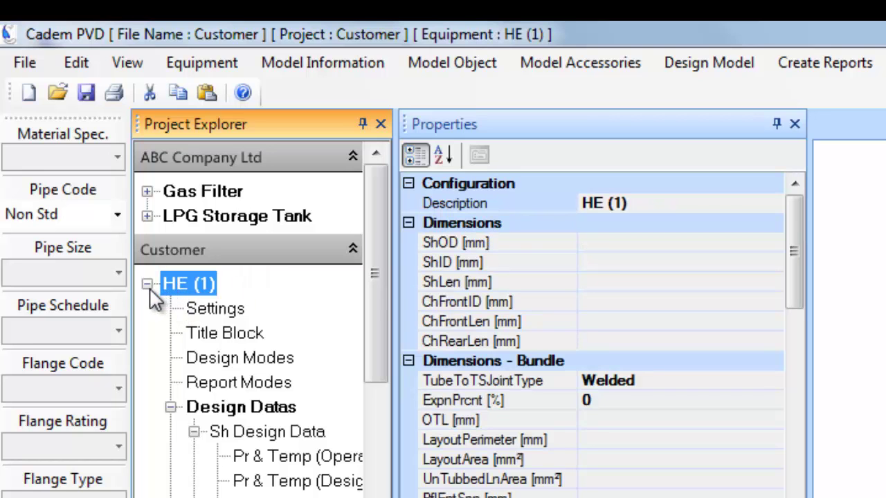
pyautogui.click(148, 288)
pyautogui.click(148, 288)
pyautogui.click(230, 358)
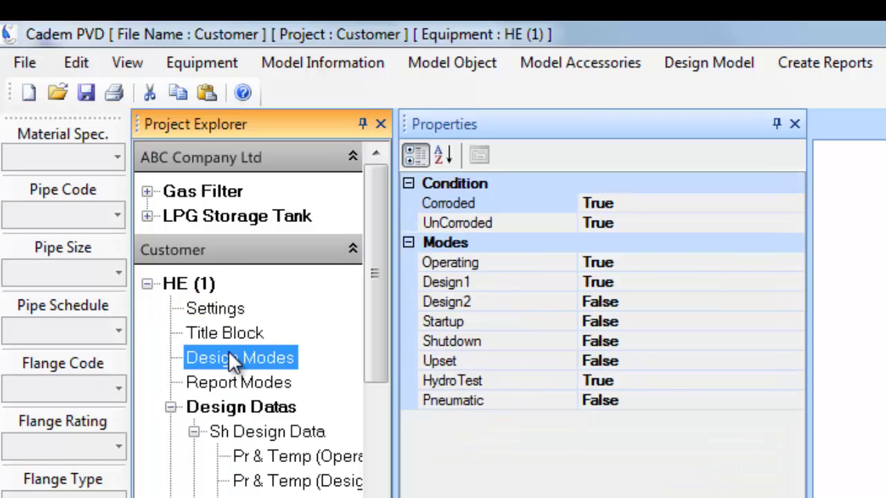
pyautogui.click(197, 289)
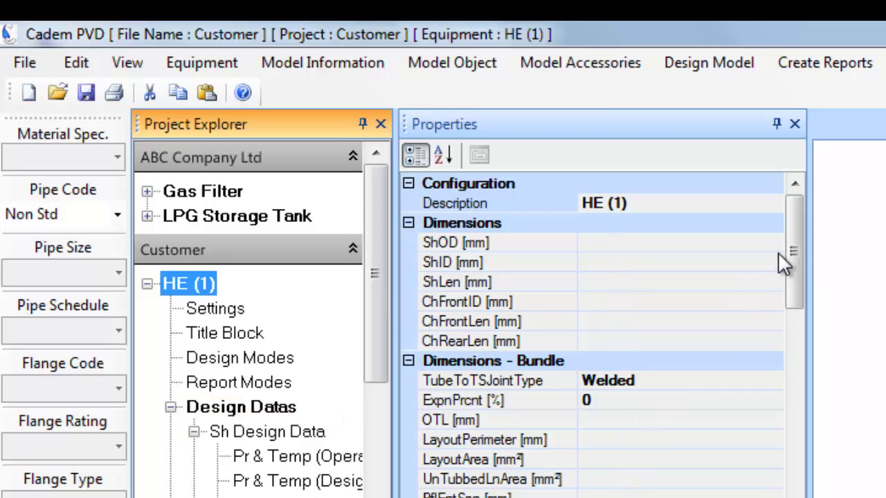
pyautogui.moveTo(794, 243); pyautogui.dragTo(795, 420)
pyautogui.moveTo(795, 338); pyautogui.dragTo(794, 135)
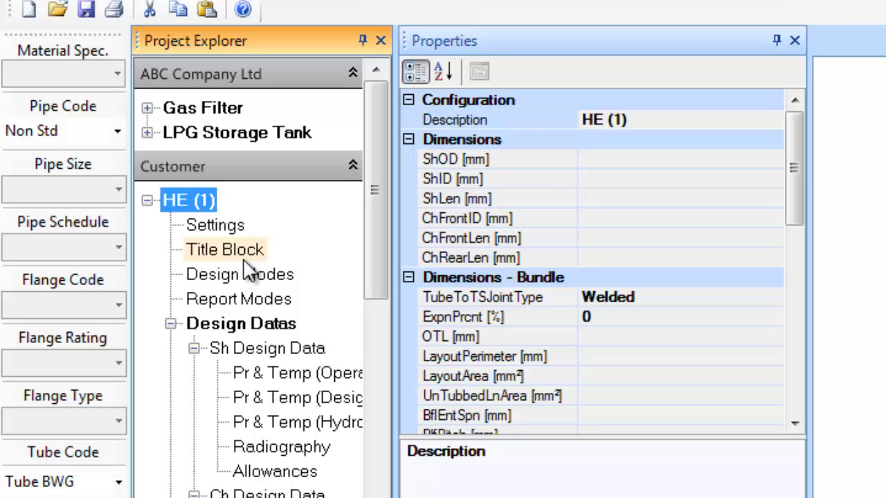
# - Look through the structure of HE (1), including its shell and channel design data and its wind and seismic data
pyautogui.click(146, 201)
pyautogui.click(146, 200)
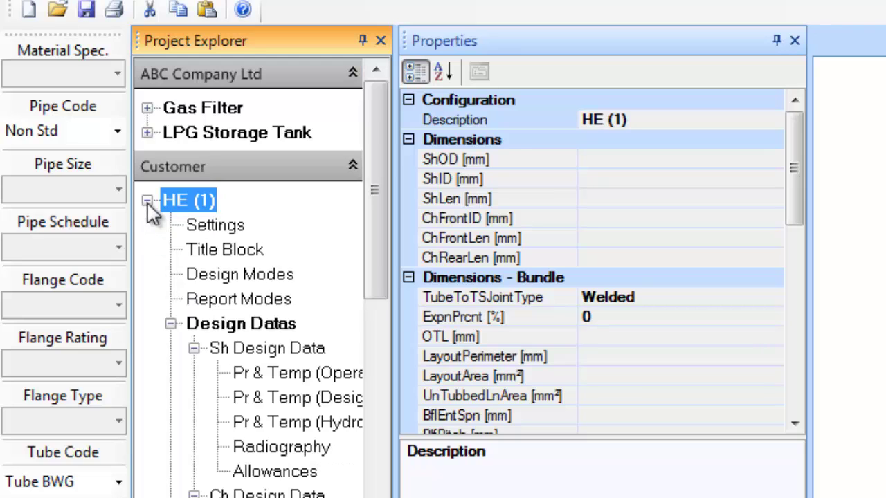
pyautogui.click(223, 327)
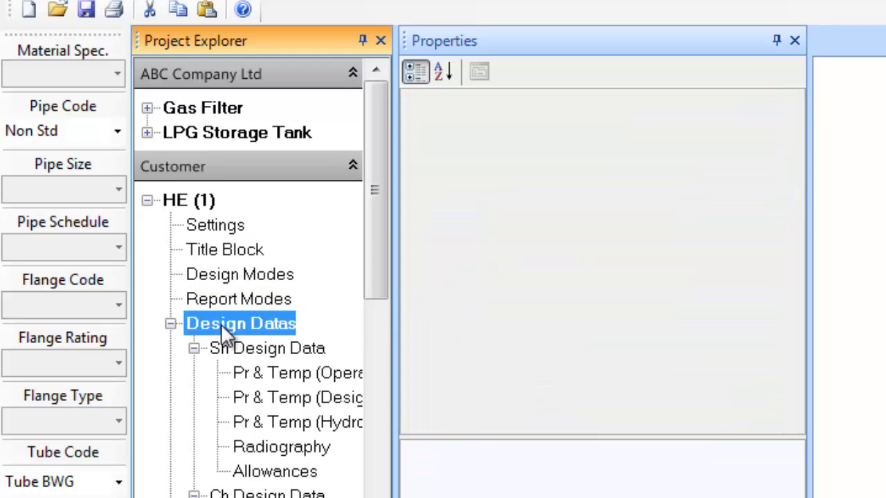
pyautogui.click(181, 209)
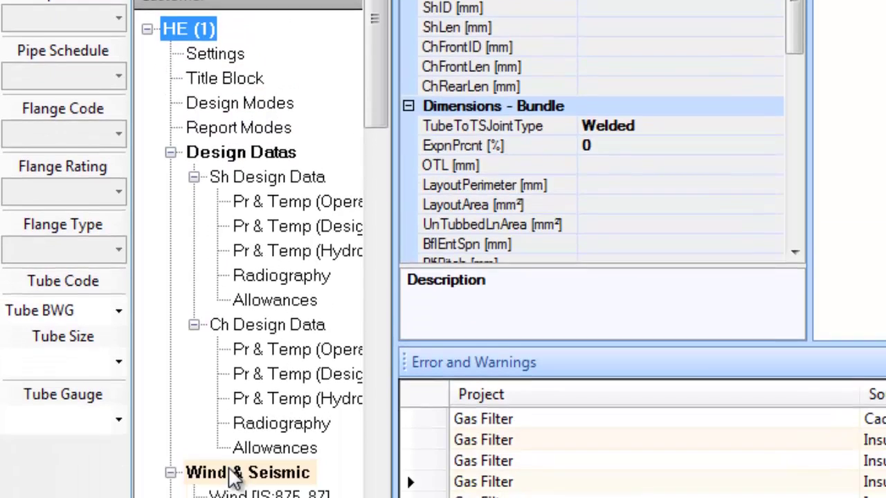
pyautogui.click(236, 497)
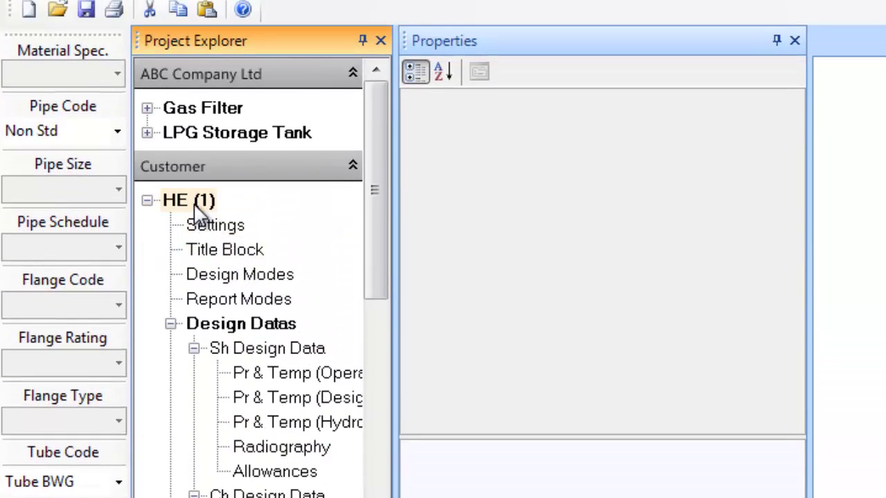
pyautogui.click(194, 139)
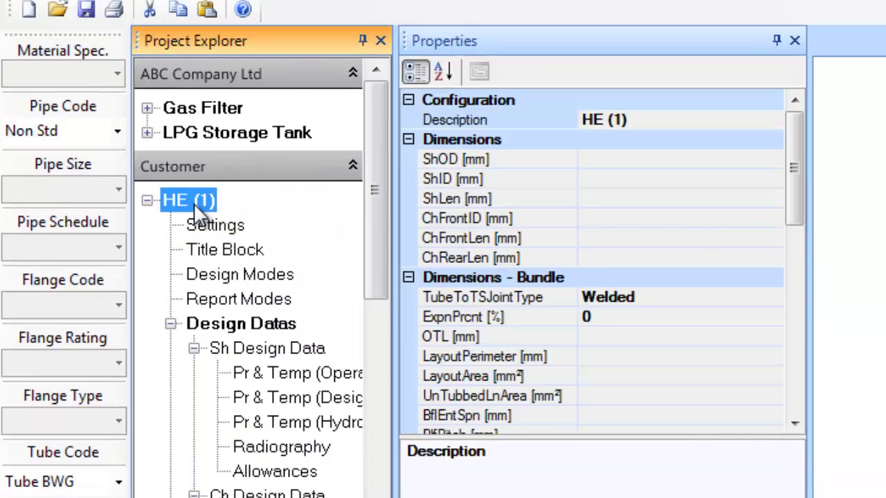
# - Check the Gas Filter's properties and the shell design data under its Design Datas node
pyautogui.click(168, 109)
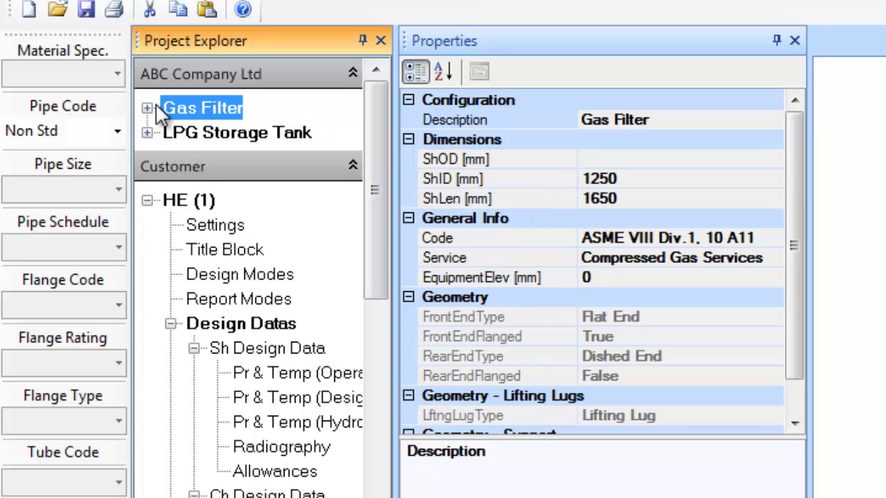
pyautogui.click(148, 108)
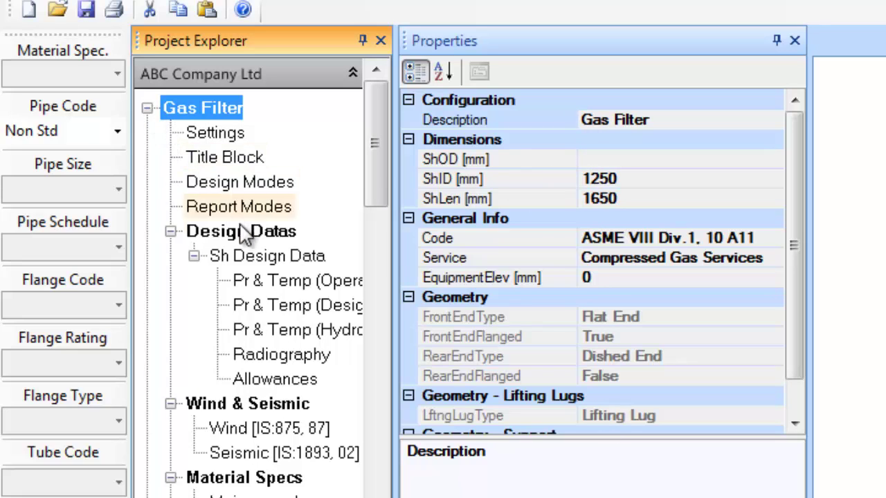
pyautogui.click(243, 235)
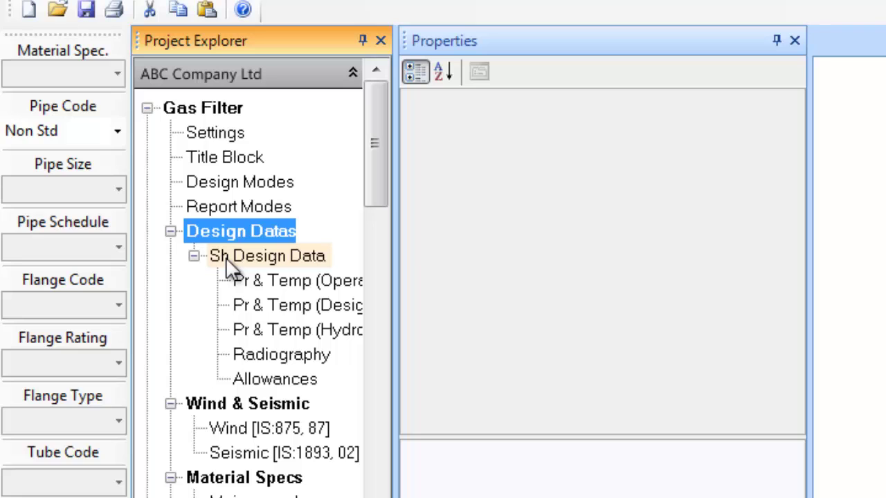
pyautogui.click(228, 259)
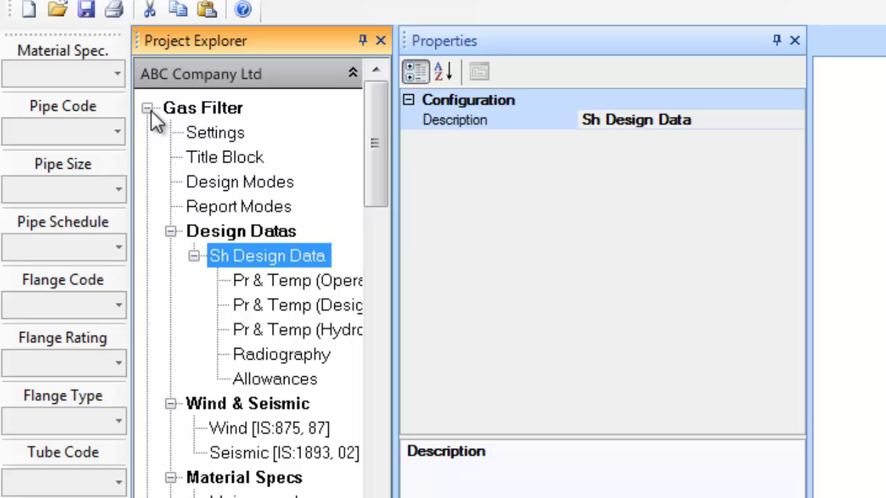
# - Collapse the ABC Company Ltd project and check the operating, Design1 and hydro pressure-temperature properties in HE (1)'s shell design data
pyautogui.click(175, 80)
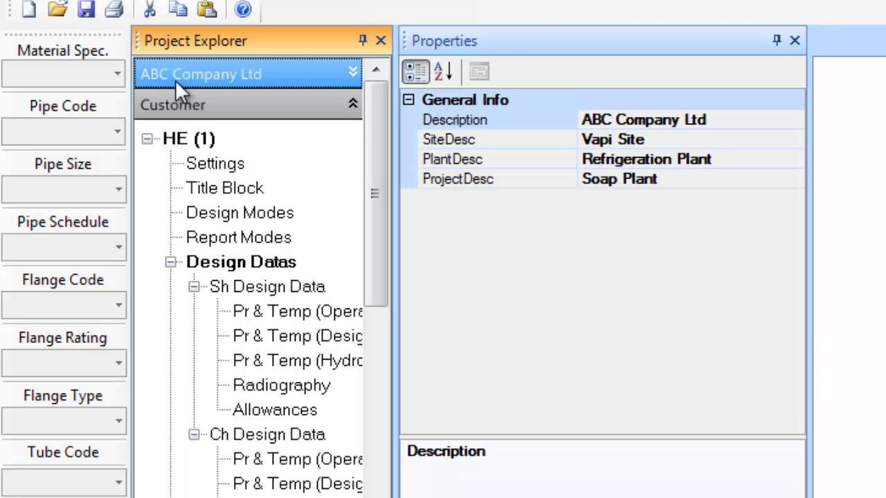
pyautogui.click(237, 264)
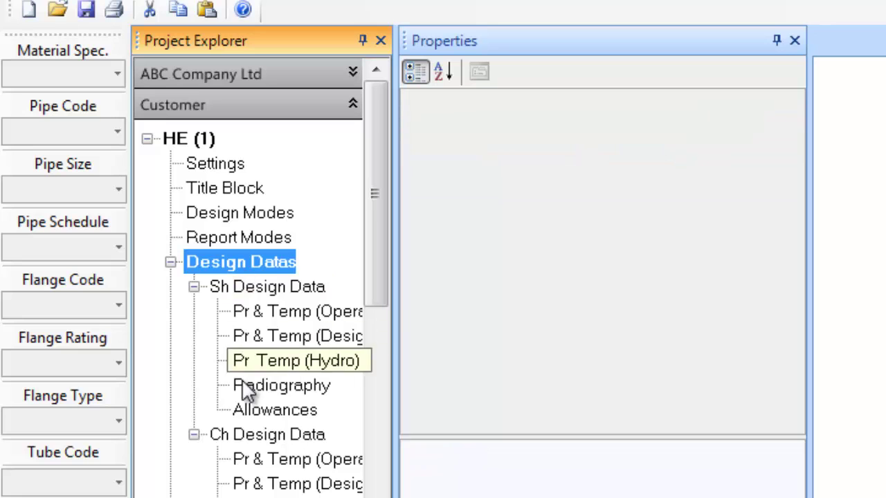
pyautogui.click(309, 311)
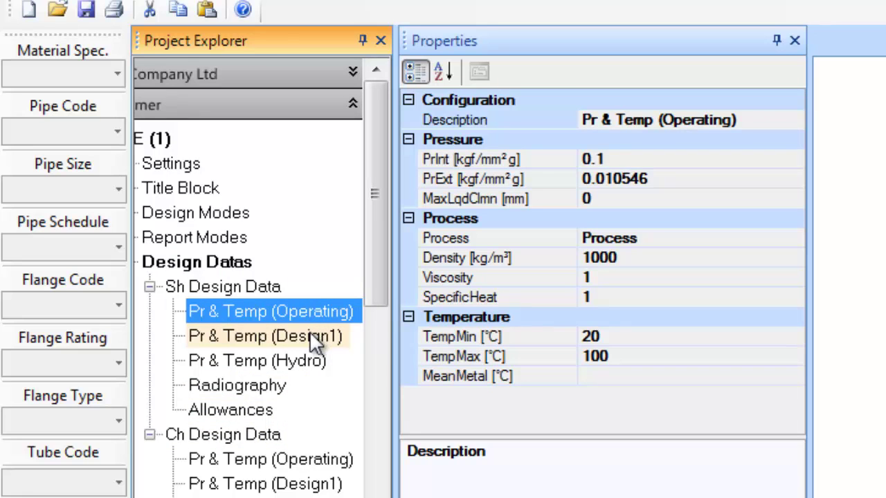
pyautogui.click(311, 337)
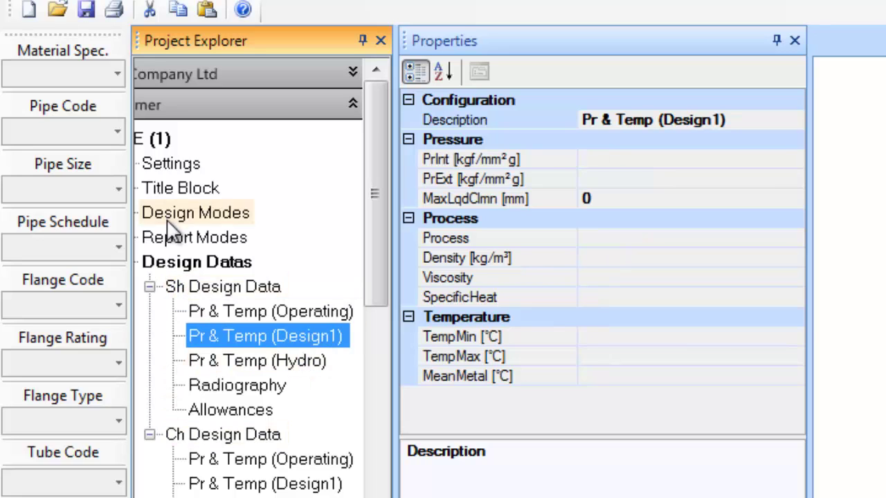
pyautogui.click(173, 287)
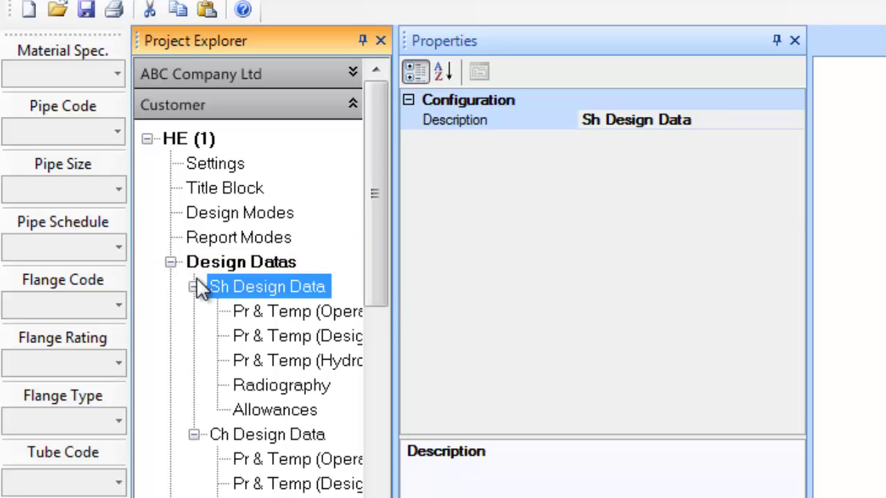
pyautogui.click(273, 313)
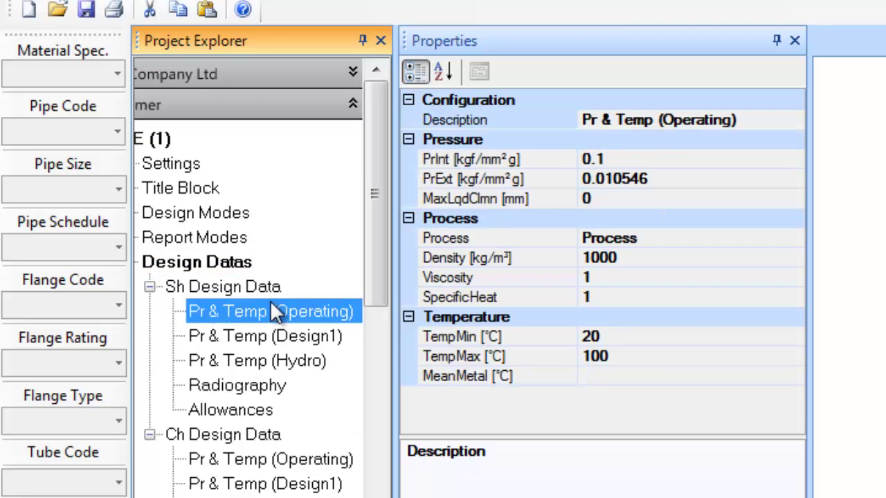
pyautogui.click(289, 337)
pyautogui.click(291, 362)
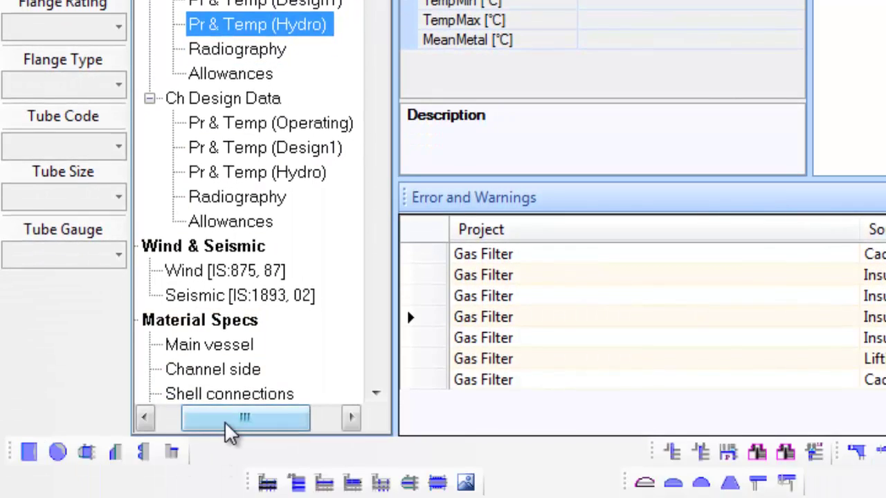
pyautogui.moveTo(231, 429); pyautogui.dragTo(204, 436)
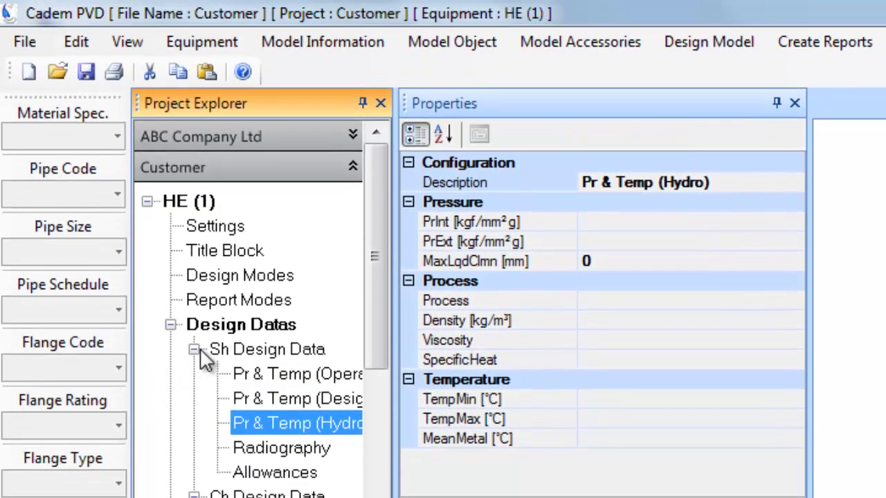
# - Collapse HE (1)'s Sh Design Data node and check the Ch Design Data node, leaving it expanded
pyautogui.click(195, 349)
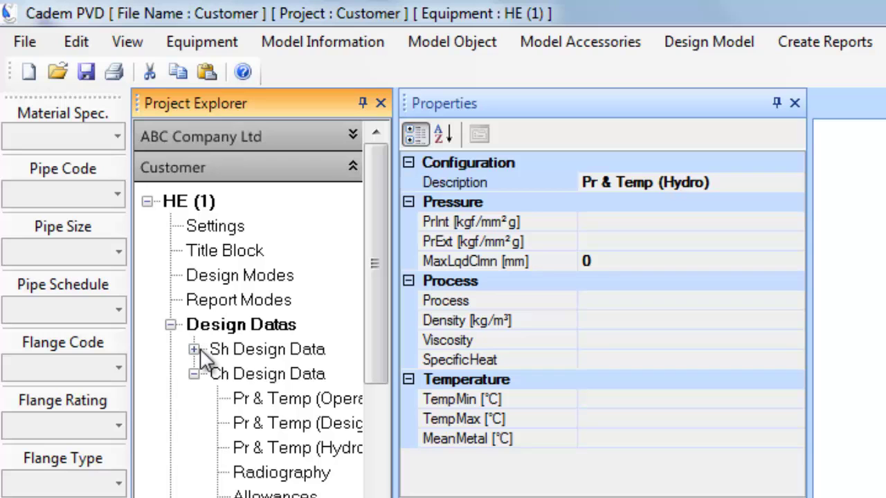
pyautogui.click(196, 374)
pyautogui.click(195, 374)
pyautogui.click(237, 377)
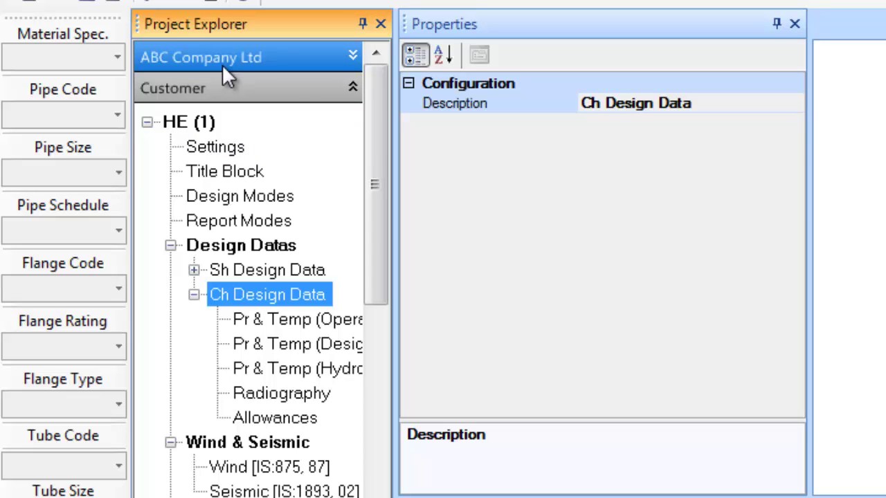
pyautogui.click(194, 294)
pyautogui.click(194, 295)
# - Check the channel's pressure-temperature, radiography and allowance properties, plus HE (1)'s Wind [IS:875, 87] and Seismic [IS:1893, 02] data
pyautogui.click(316, 321)
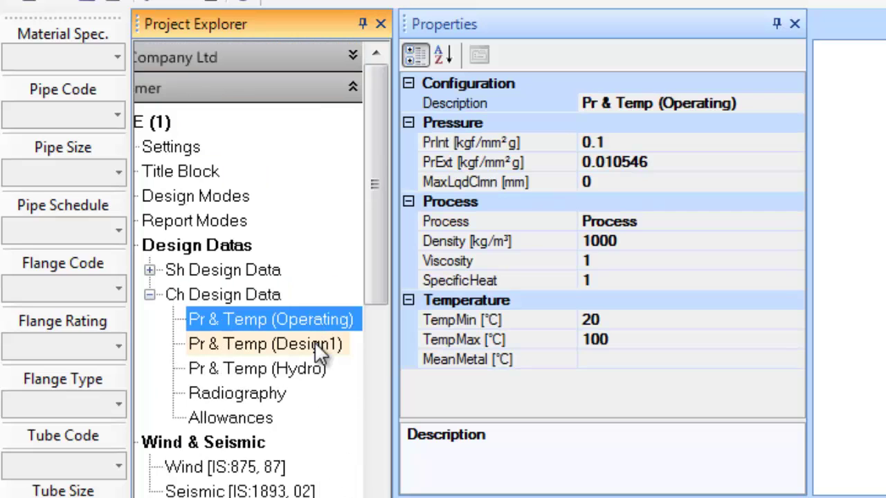
pyautogui.click(314, 341)
pyautogui.click(307, 371)
pyautogui.click(267, 394)
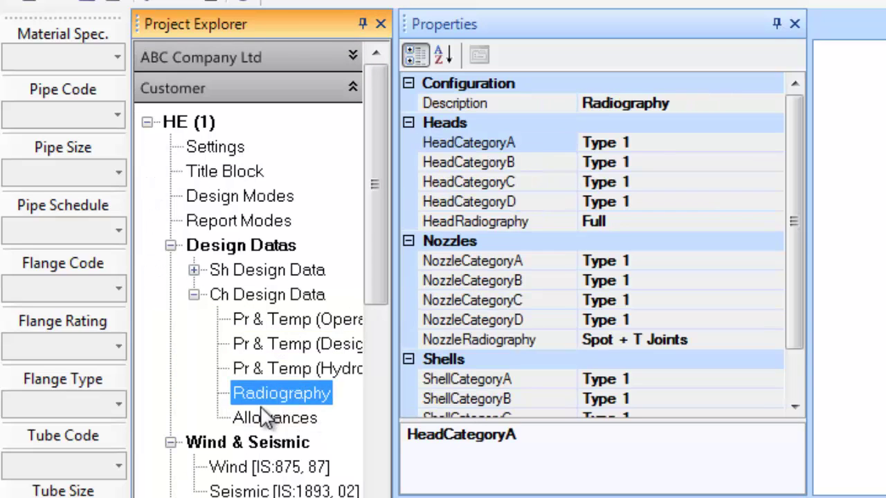
pyautogui.click(262, 419)
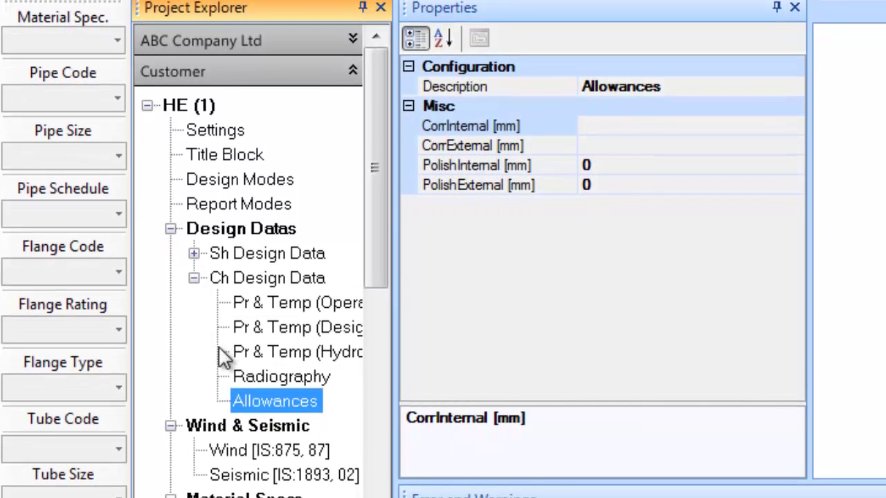
pyautogui.click(284, 453)
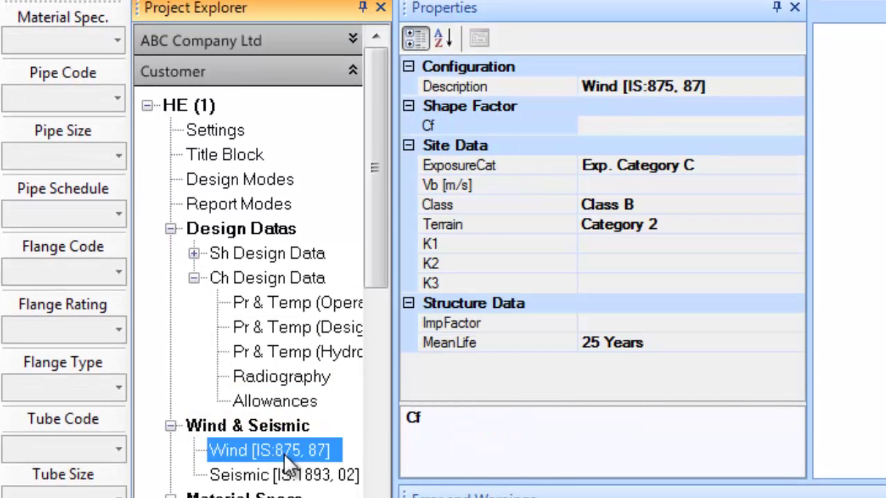
pyautogui.click(294, 477)
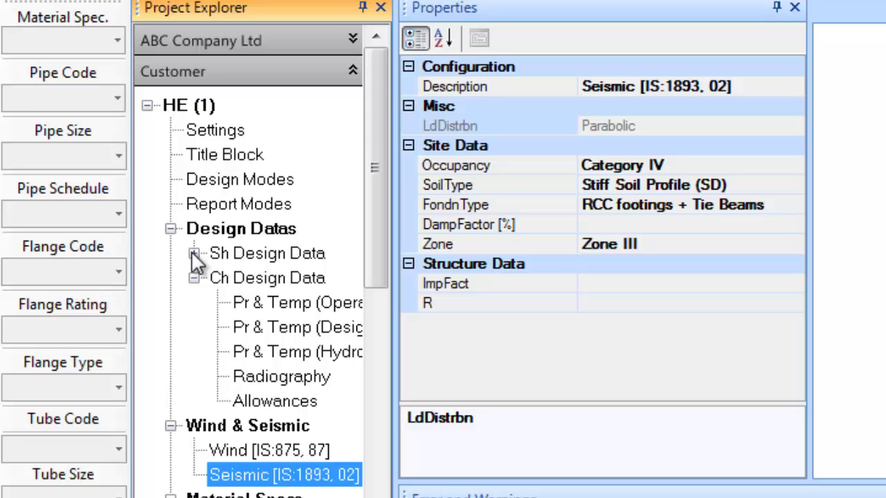
# - Try collapsing and re-expanding the Design Datas, Sh Design Data and HE (1) nodes in the project tree
pyautogui.click(170, 229)
pyautogui.click(170, 229)
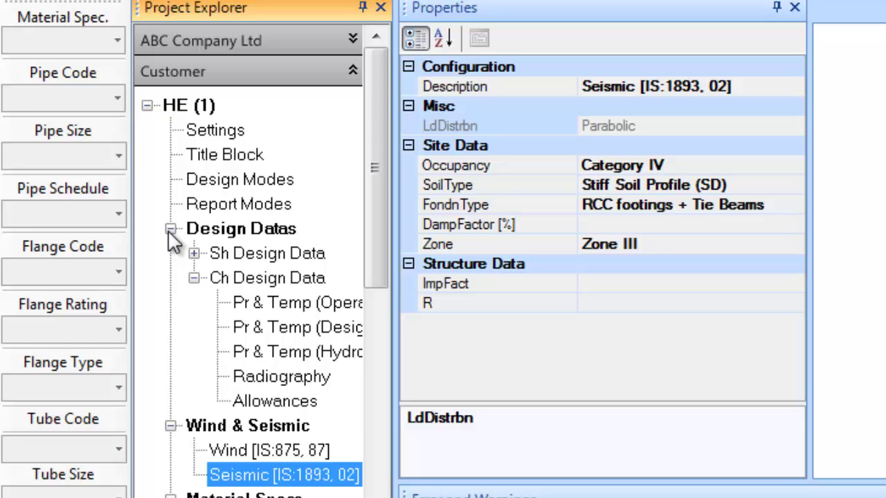
pyautogui.click(194, 253)
pyautogui.click(194, 253)
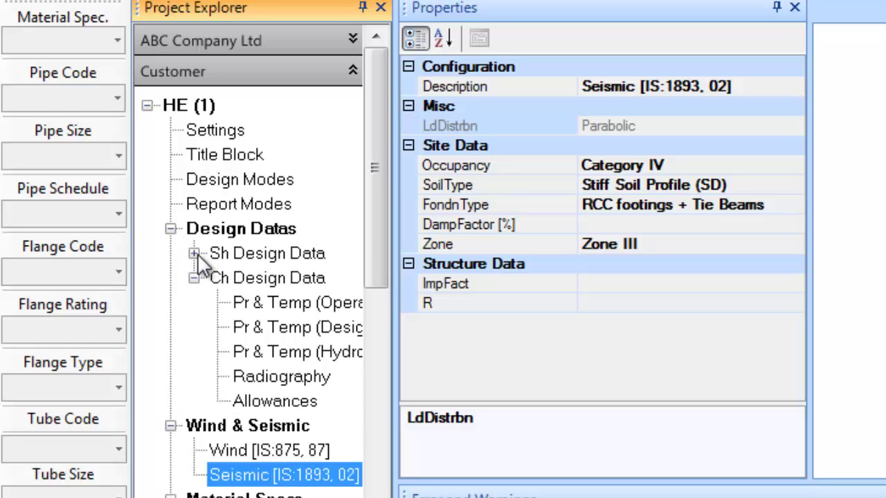
pyautogui.click(148, 105)
pyautogui.click(147, 105)
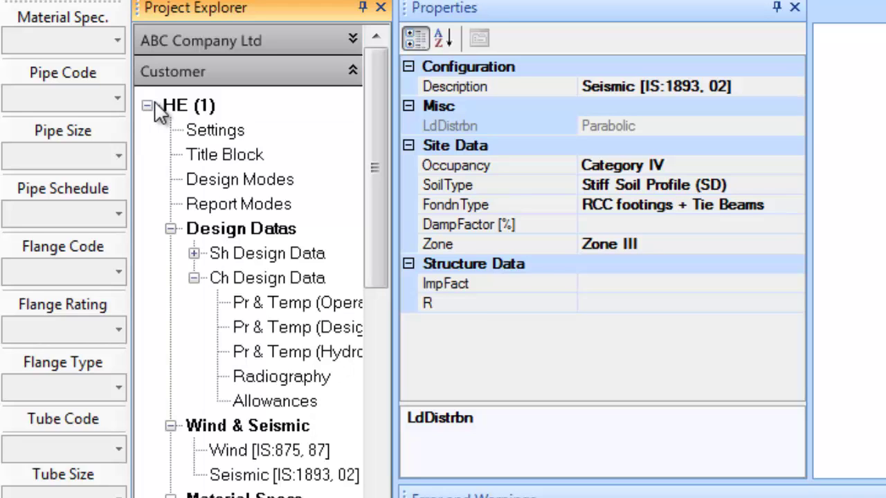
# - Collapse HE (1)'s Design Datas and Wind & Seismic nodes and check the main vessel's material specifications
pyautogui.click(171, 229)
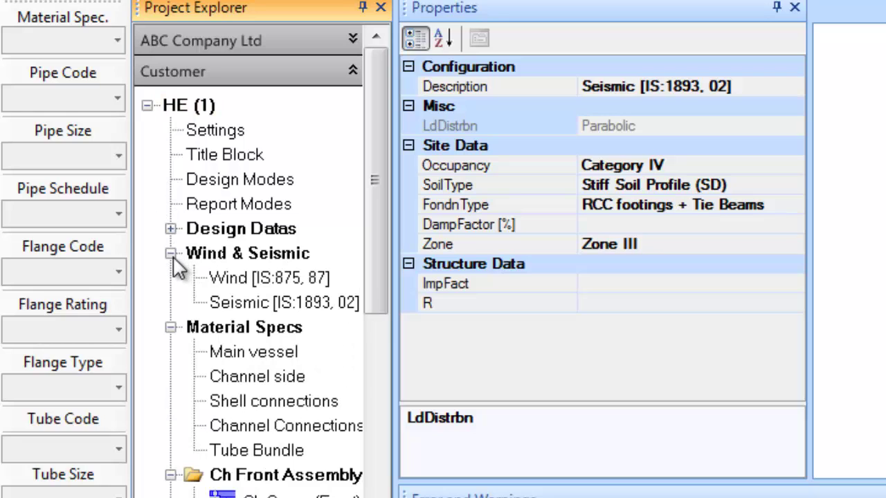
pyautogui.click(170, 253)
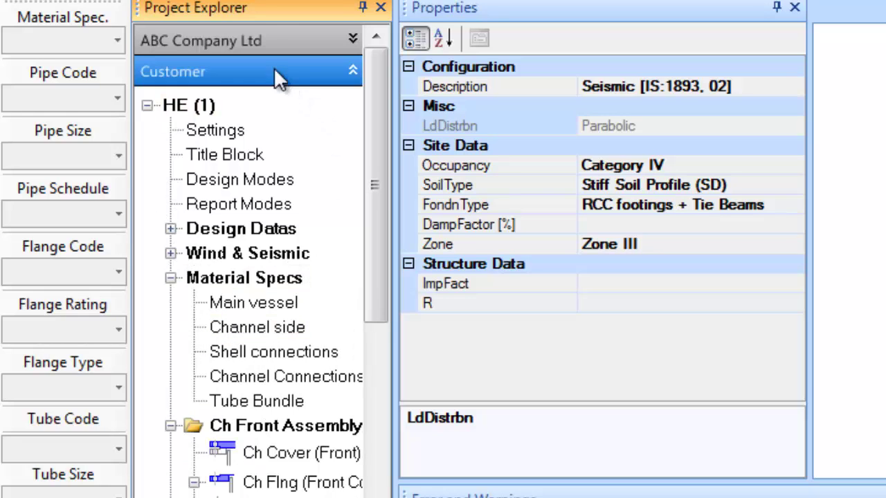
pyautogui.click(246, 307)
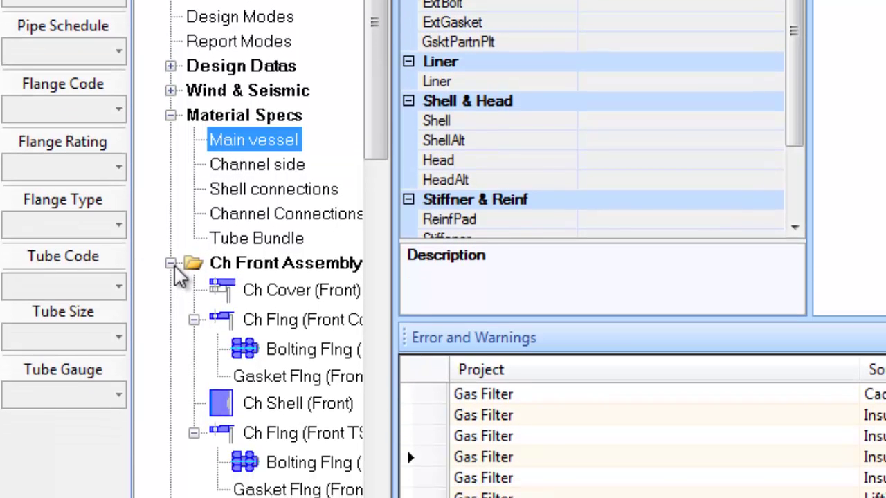
# - Look through HE (1)'s channel front, main shell, channel rear and bundle assemblies, collapsing each one
pyautogui.click(171, 426)
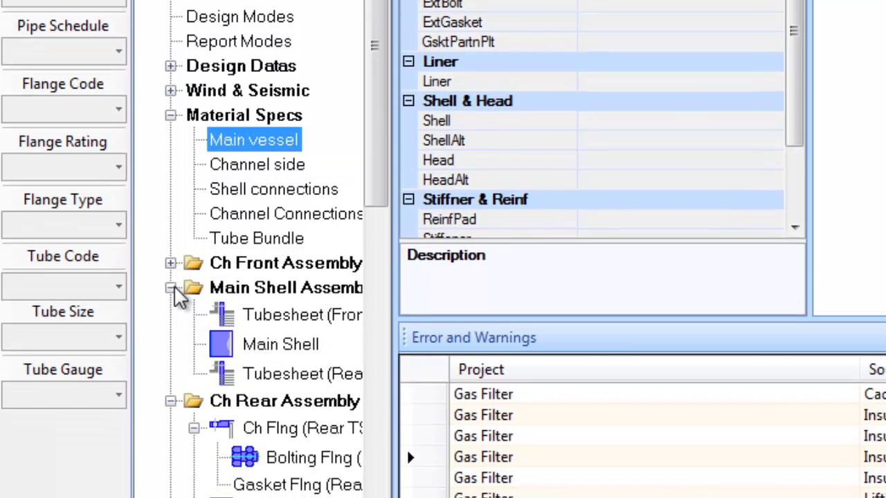
pyautogui.click(171, 288)
pyautogui.click(171, 263)
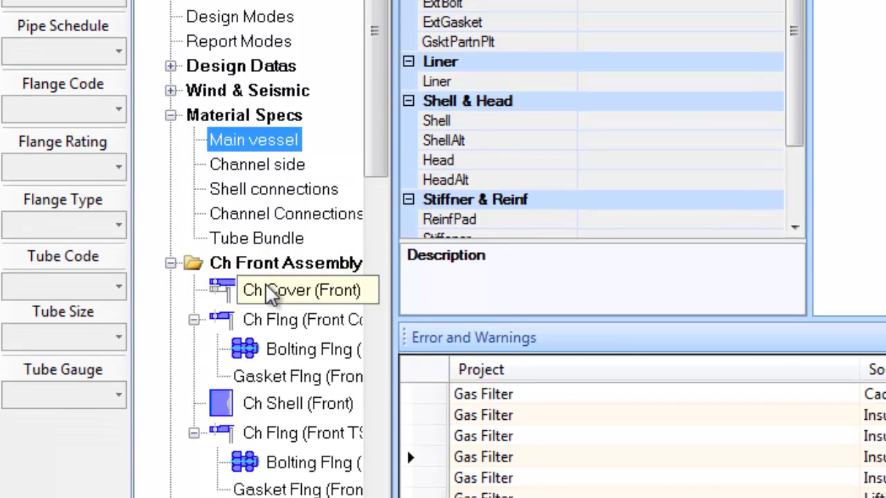
pyautogui.click(171, 263)
pyautogui.click(171, 287)
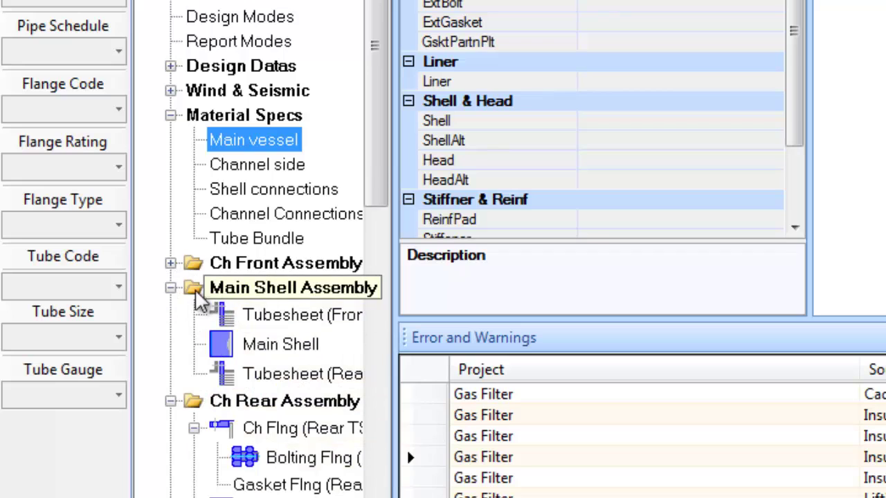
pyautogui.click(171, 288)
pyautogui.click(171, 312)
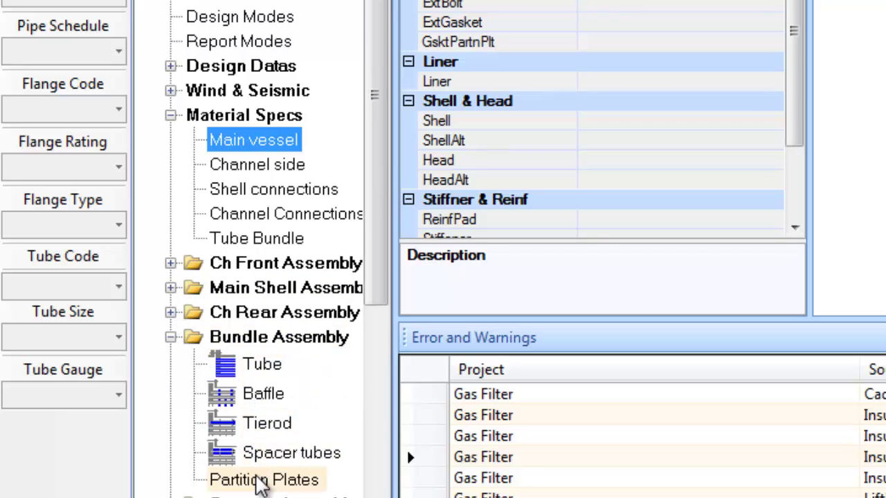
pyautogui.click(171, 337)
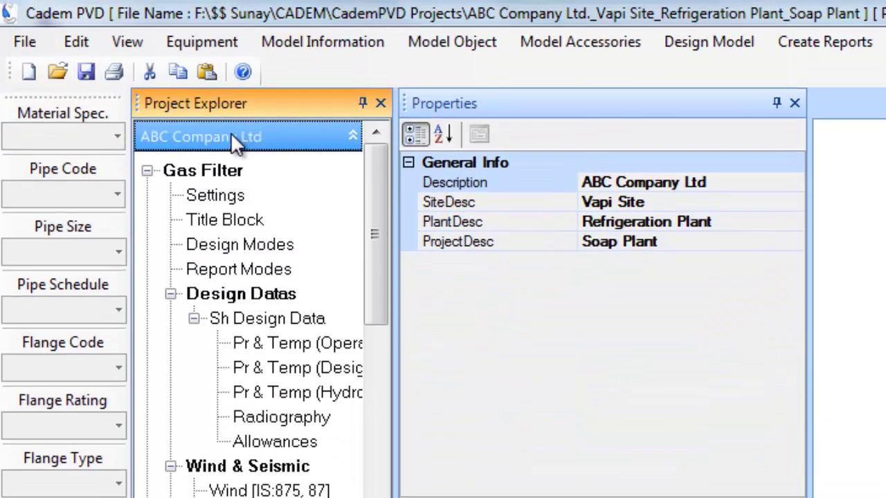
# - Examine the components of the Gas Filter's Main Shell Assembly in the ABC Company Ltd project
pyautogui.moveTo(366, 222); pyautogui.dragTo(372, 357)
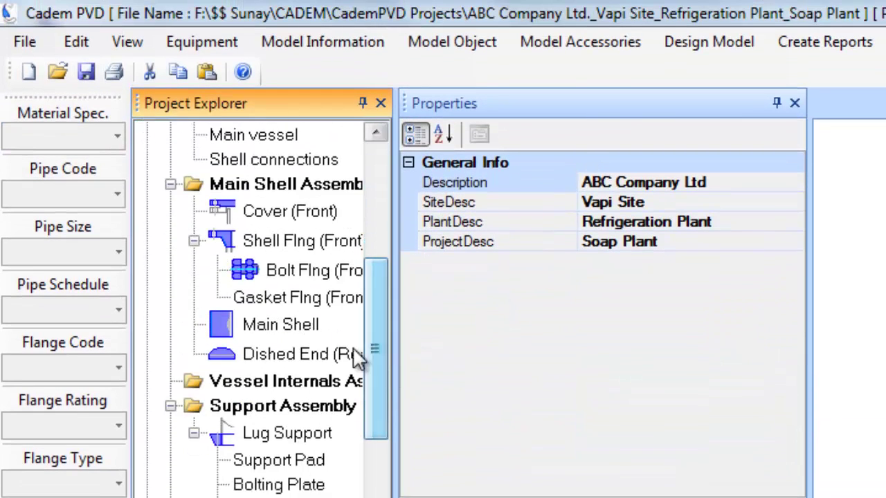
pyautogui.click(170, 185)
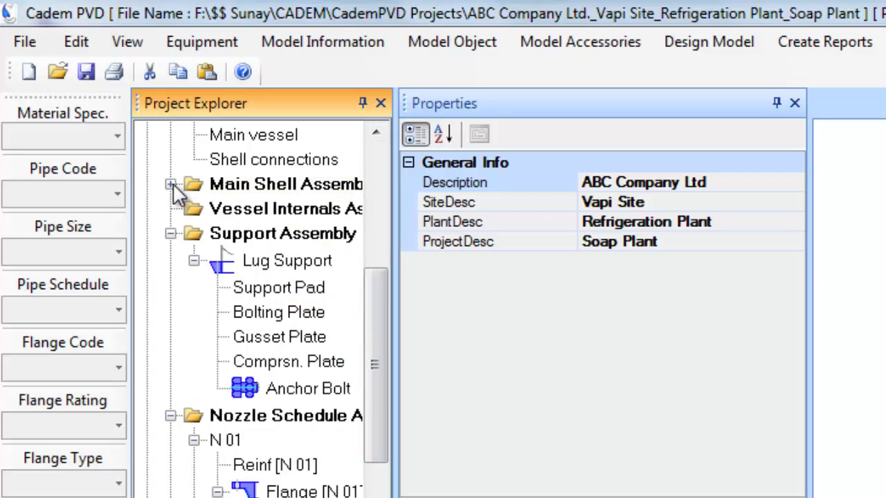
pyautogui.click(170, 185)
pyautogui.moveTo(369, 312); pyautogui.dragTo(374, 274)
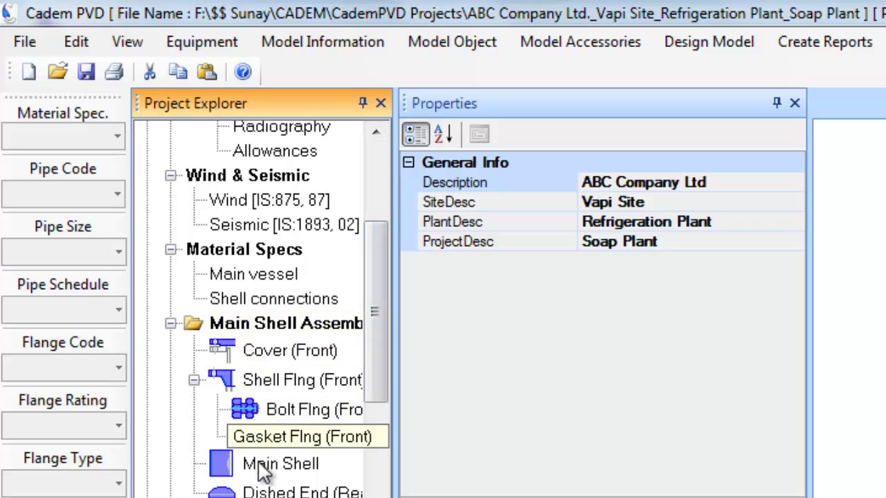
pyautogui.click(170, 323)
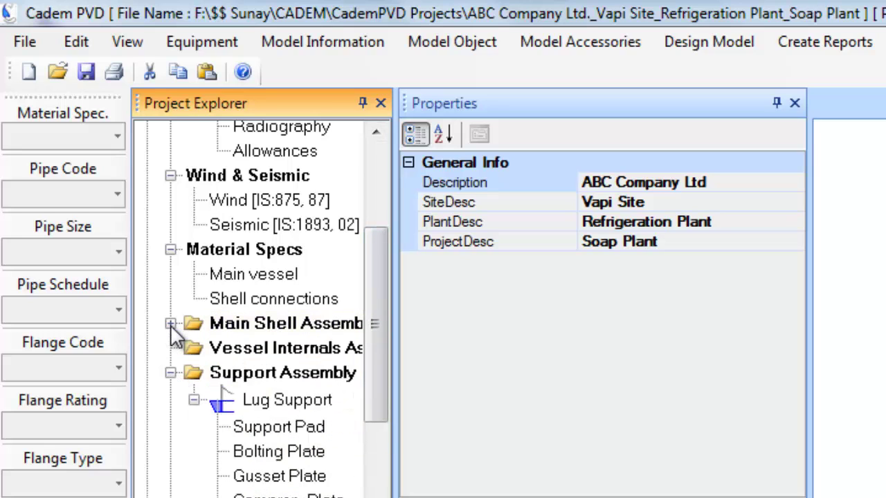
pyautogui.click(171, 323)
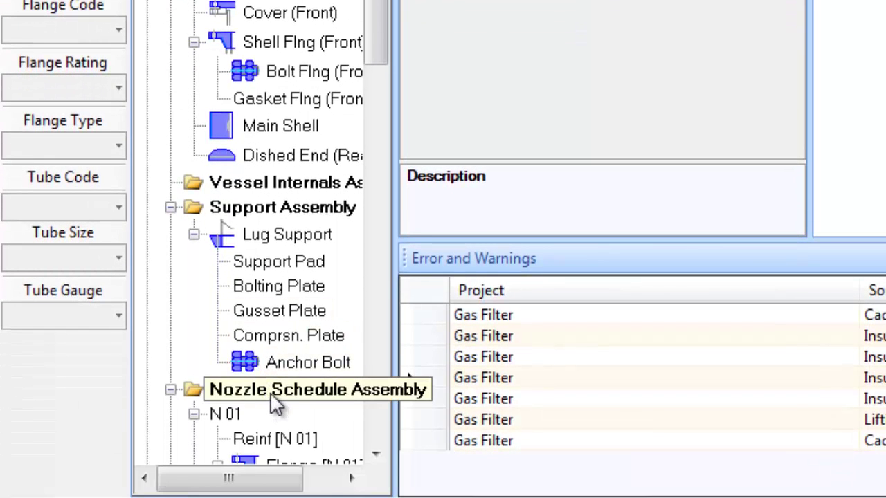
# - Collapse nozzles N 01 and N 02 in the Gas Filter's Nozzle Schedule Assembly and collapse its Support Assembly
pyautogui.click(274, 468)
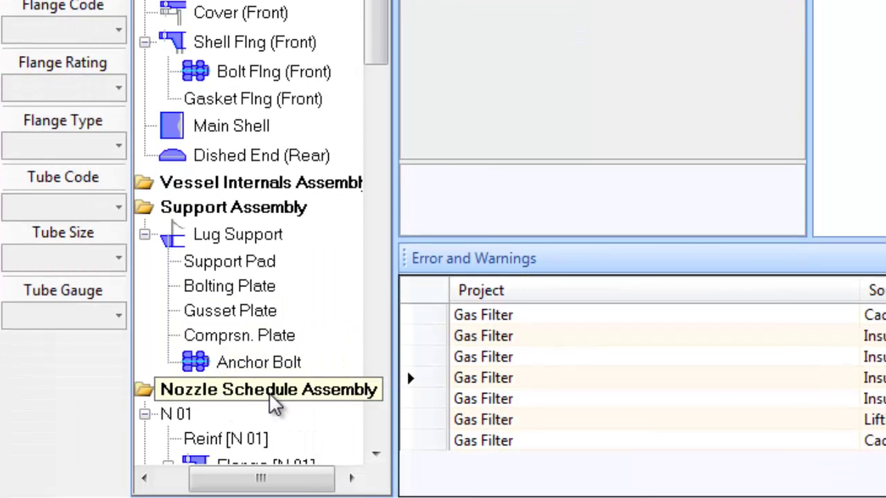
pyautogui.click(146, 415)
pyautogui.click(144, 439)
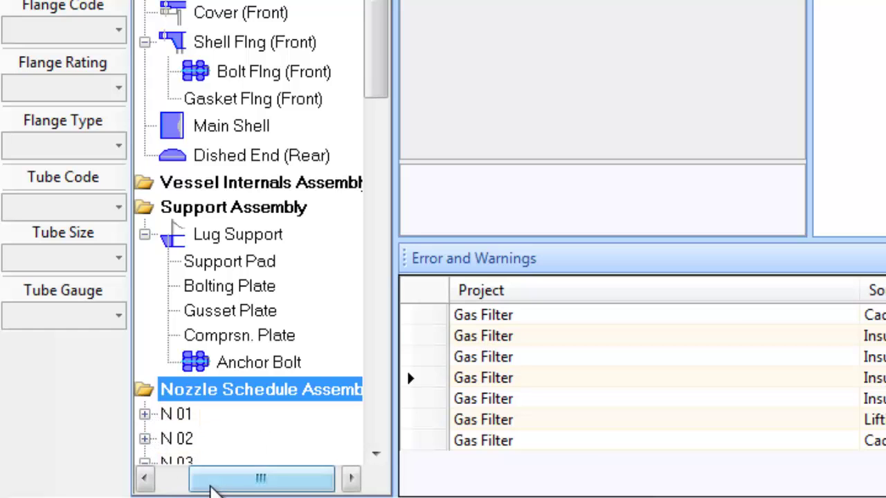
pyautogui.moveTo(214, 481); pyautogui.dragTo(178, 488)
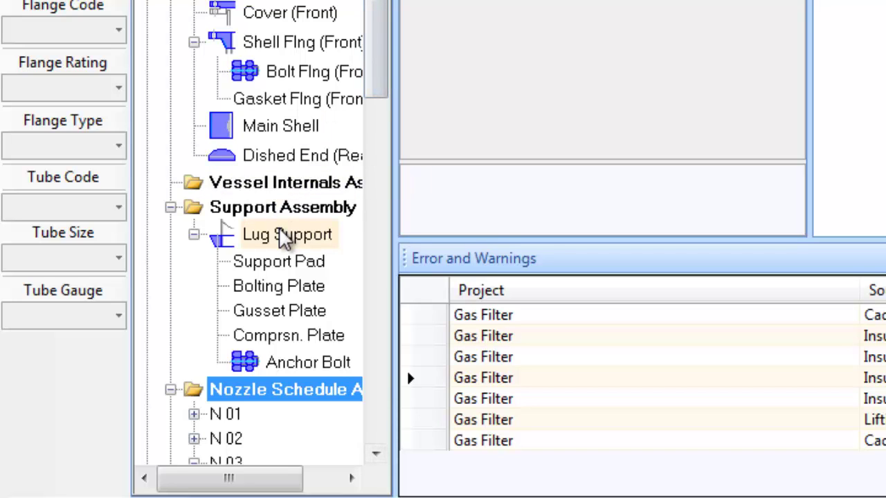
pyautogui.click(172, 208)
pyautogui.click(172, 208)
pyautogui.click(172, 208)
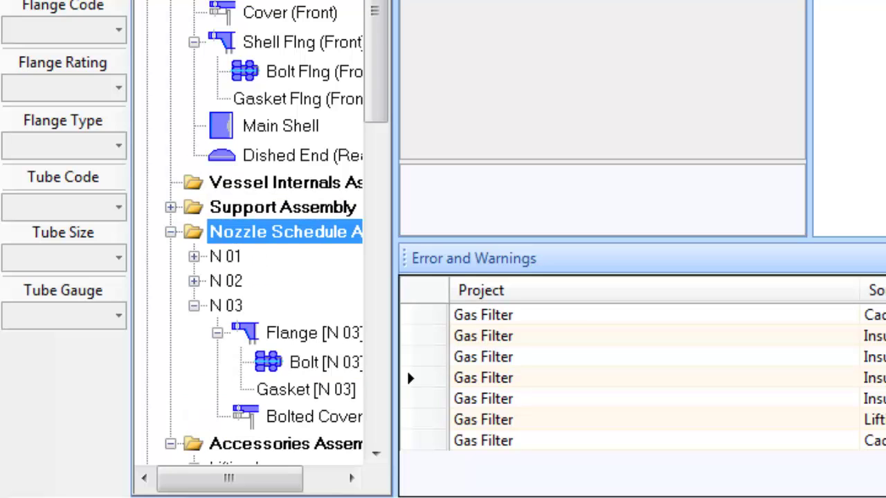
# - Return to HE (1) in the Customer project and examine the components of its Bundle Assembly
pyautogui.scroll(10, 262, 229)
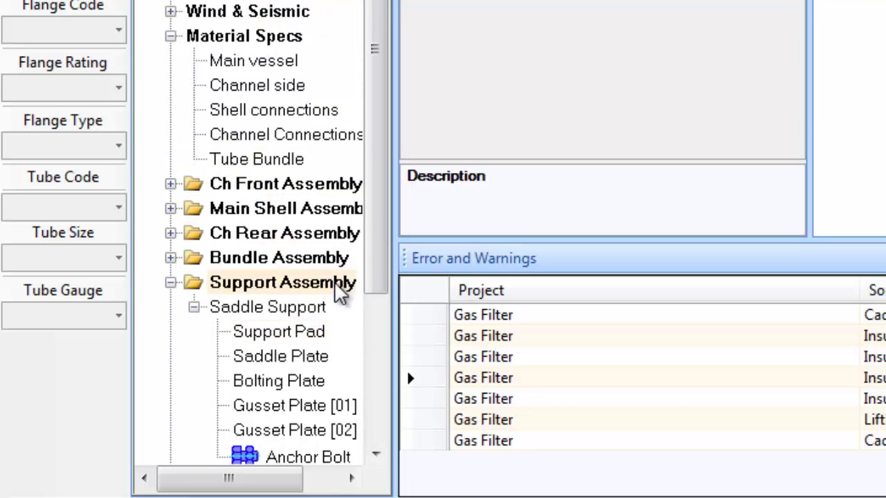
pyautogui.click(171, 258)
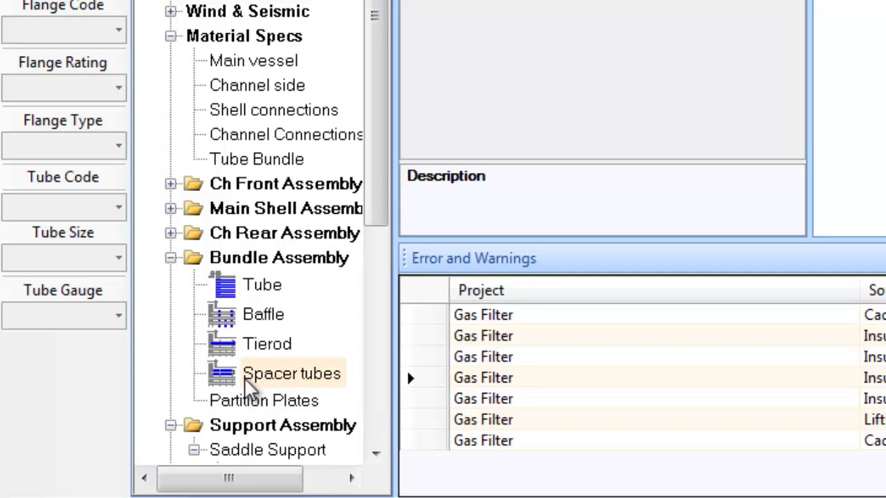
pyautogui.click(171, 258)
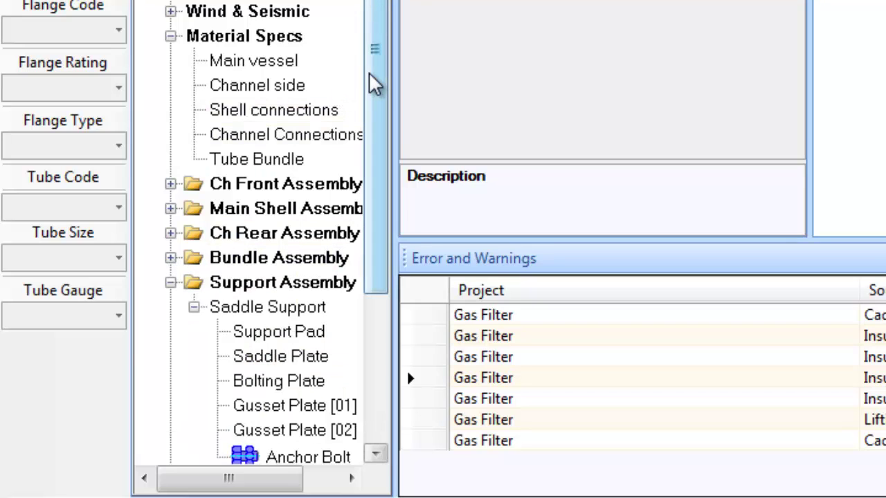